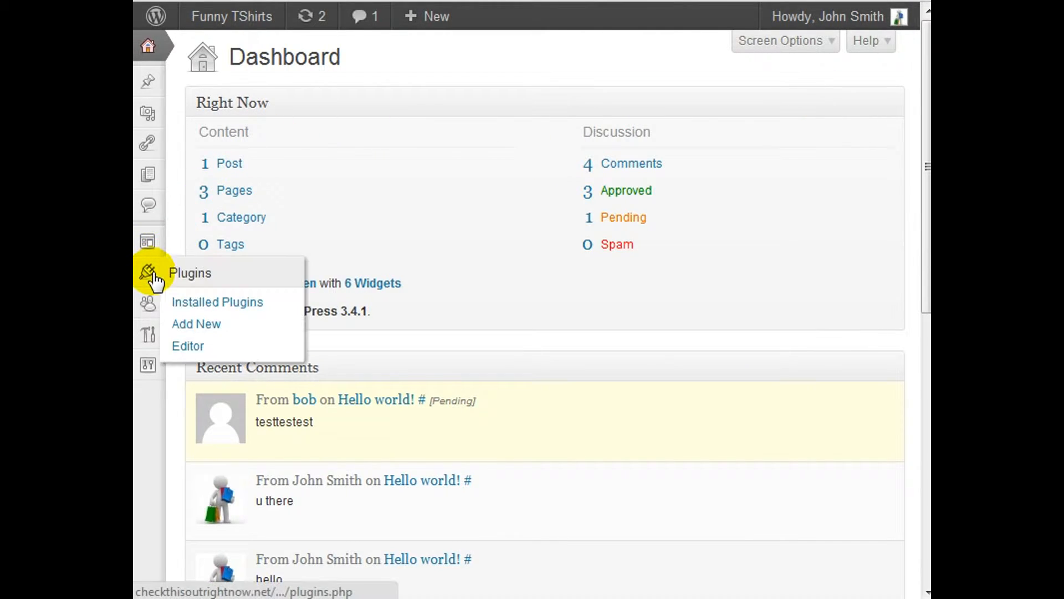
Search the plugins available to add to the site for XCloner.
mouse_move(160, 286)
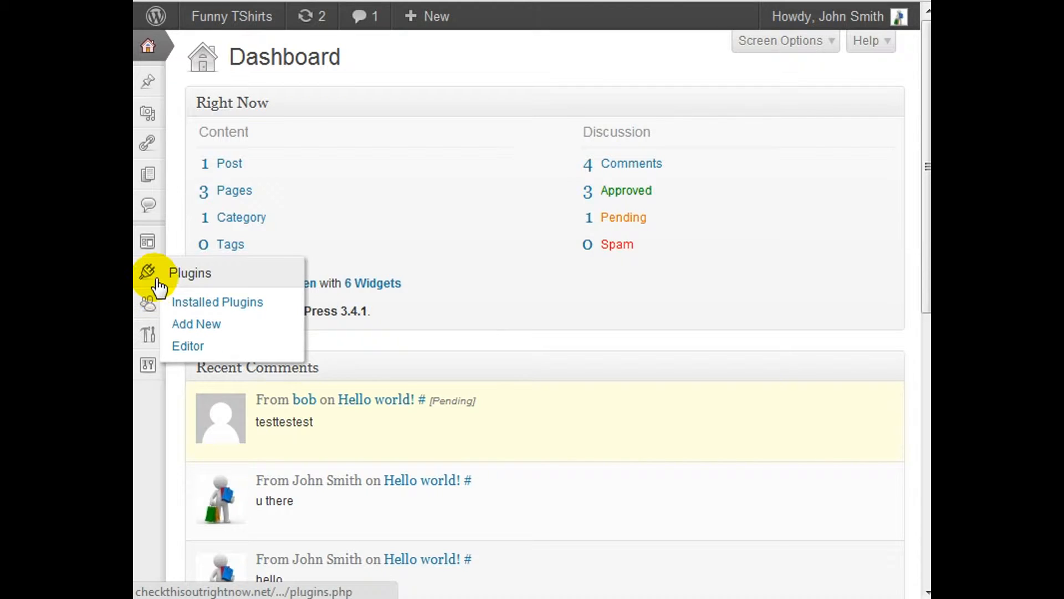
left_click(191, 324)
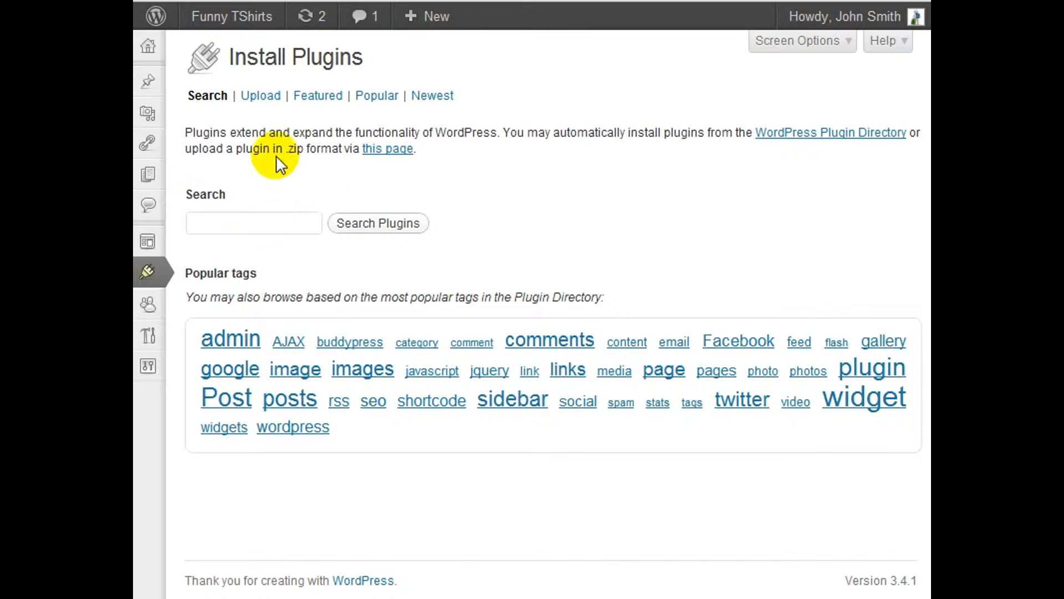
left_click(277, 228)
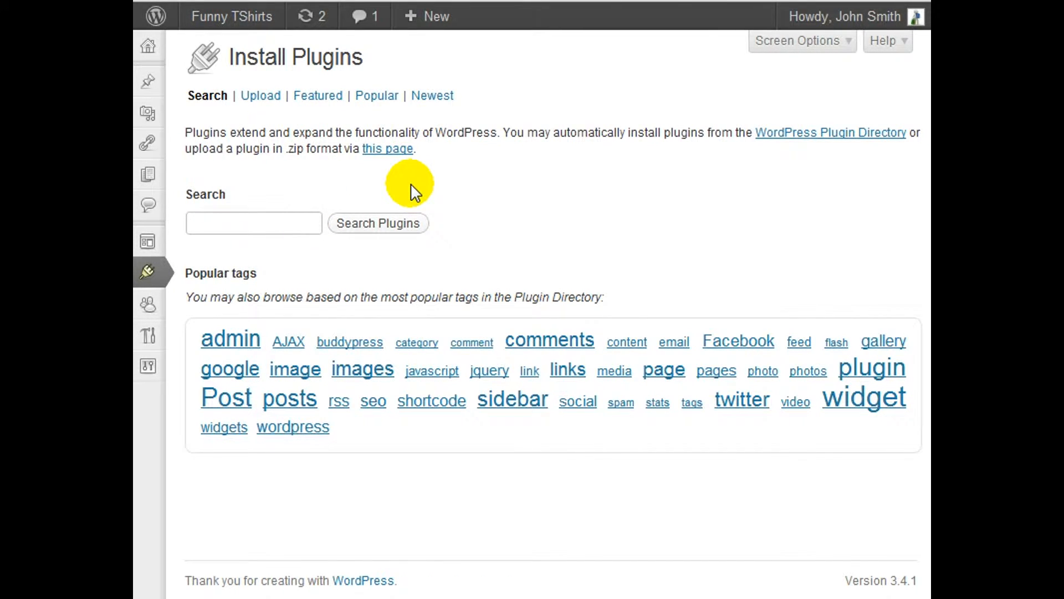
type("XCloner")
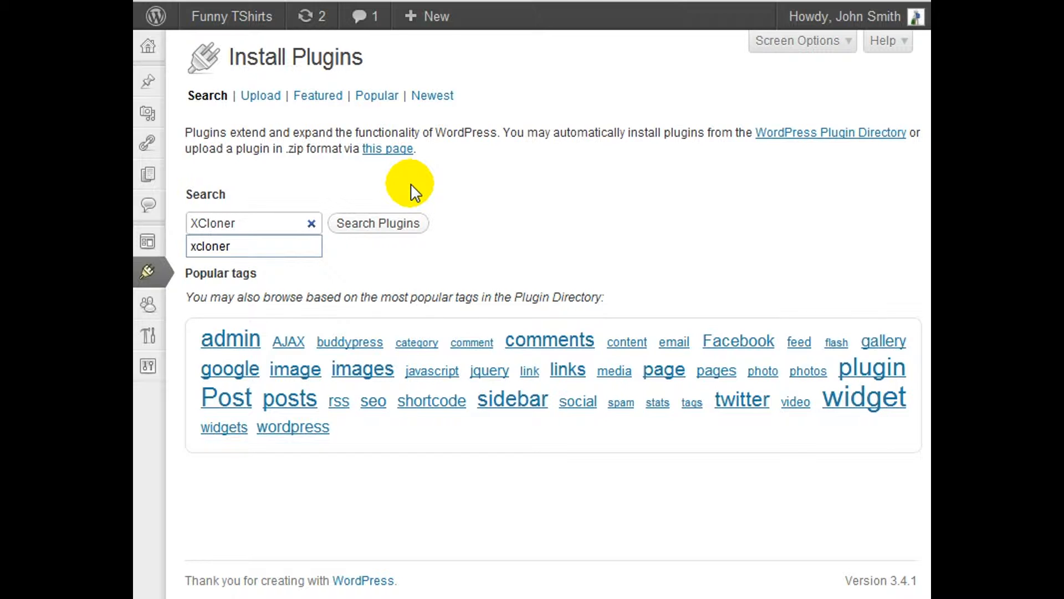
left_click(409, 222)
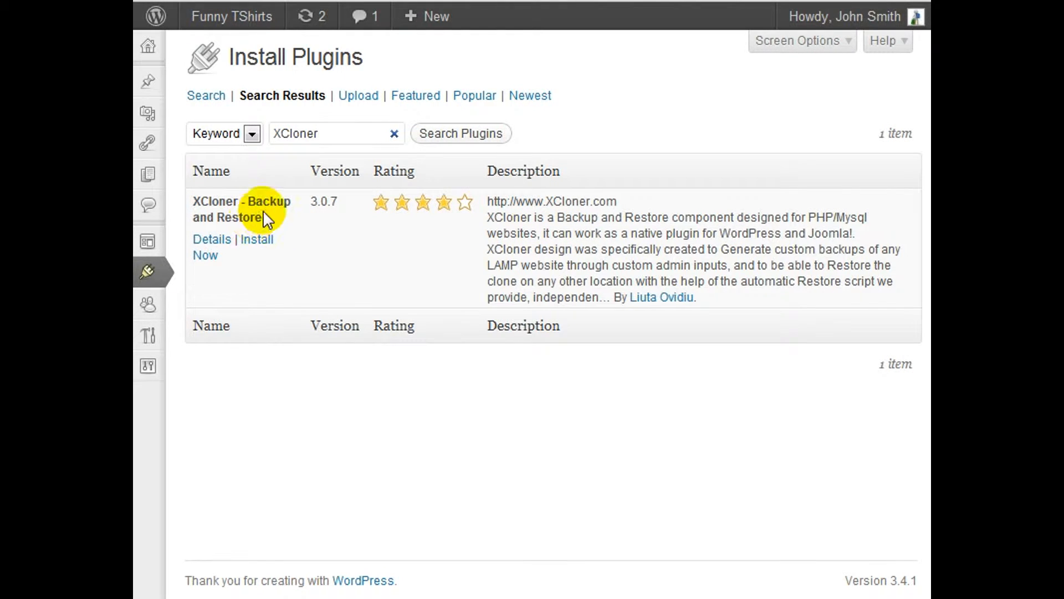
Install the XCloner - Backup and Restore plugin, confirming the installation and entering the FTP password for the server connection.
left_click(257, 242)
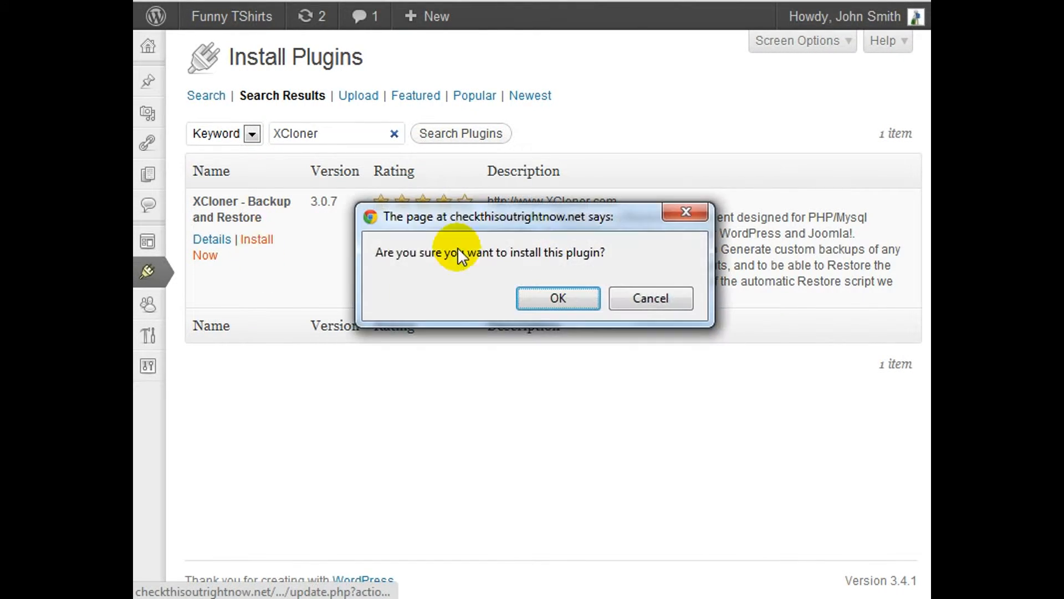
left_click(548, 300)
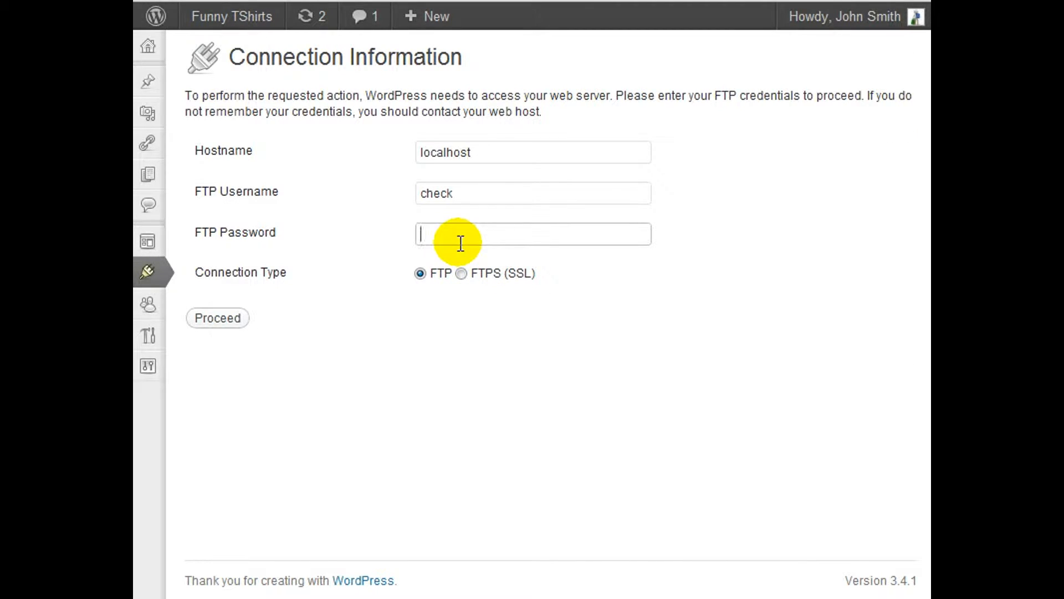
type("•••••••••••")
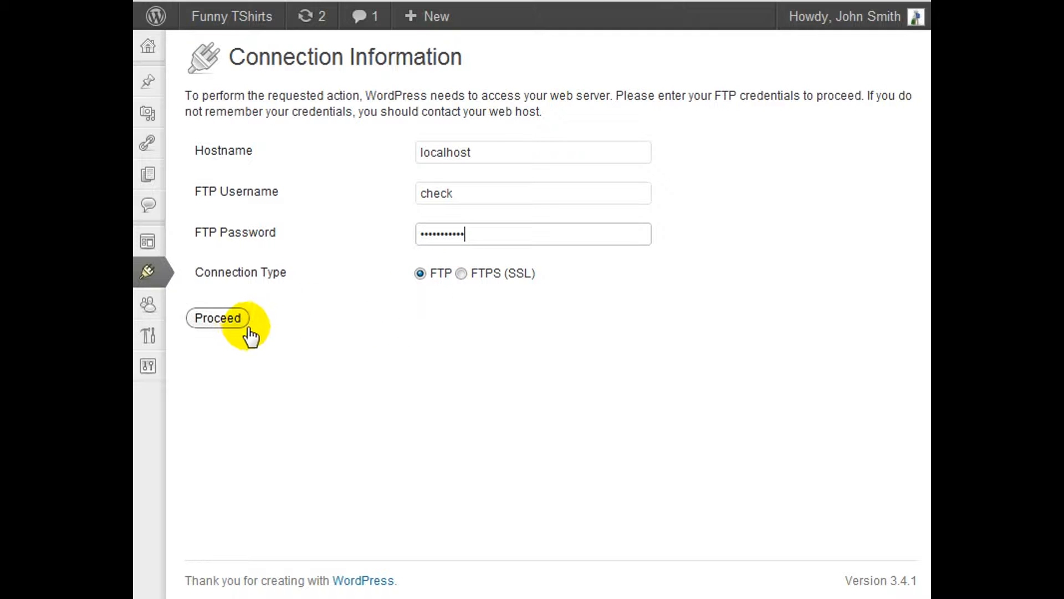
left_click(232, 319)
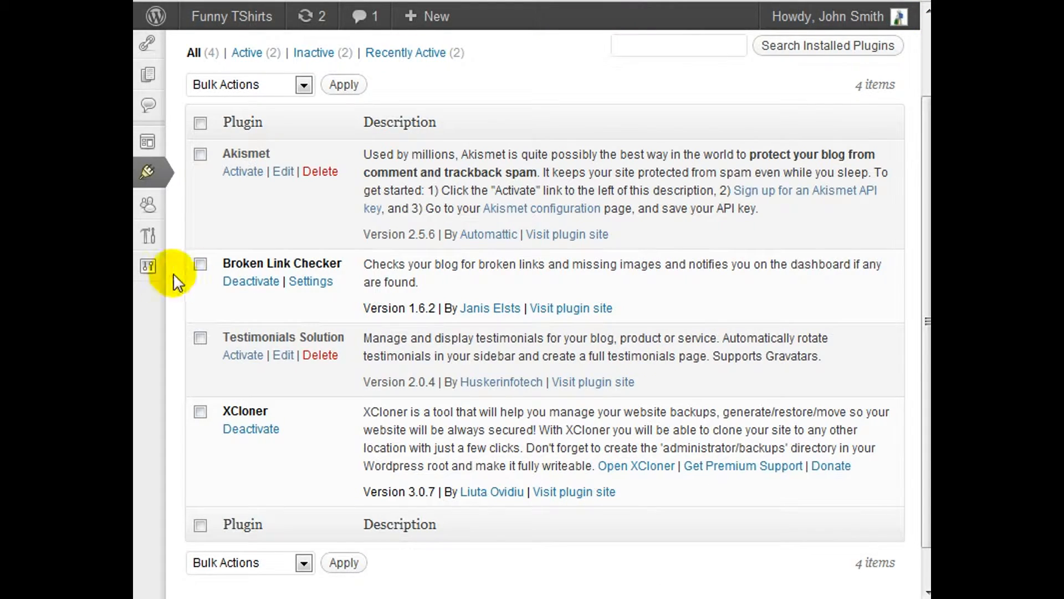
Open XCloner from the installed plugins and log in to its manager with the default username and password.
mouse_move(158, 276)
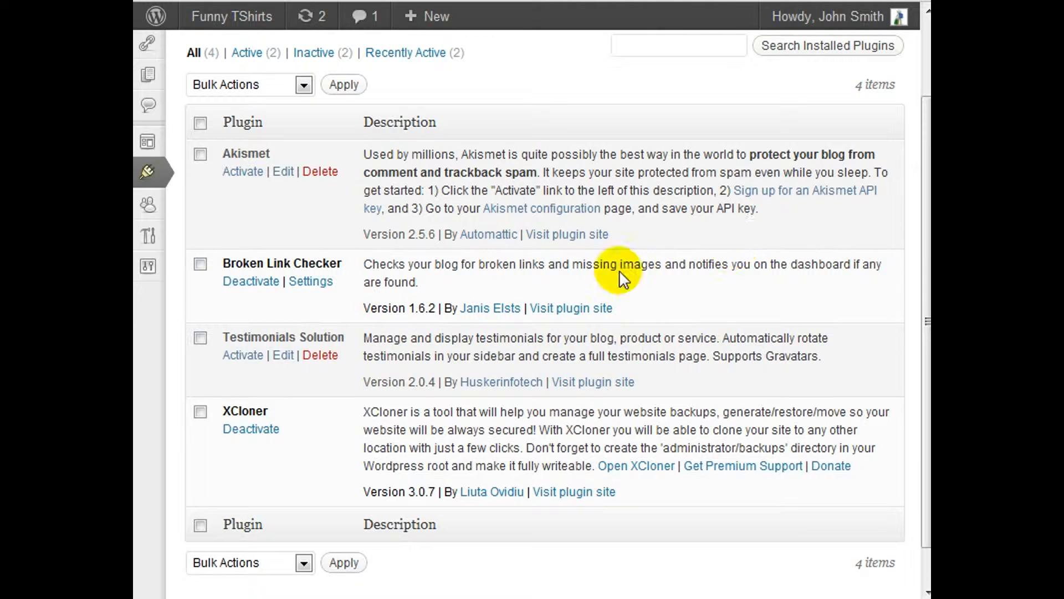
left_click(642, 468)
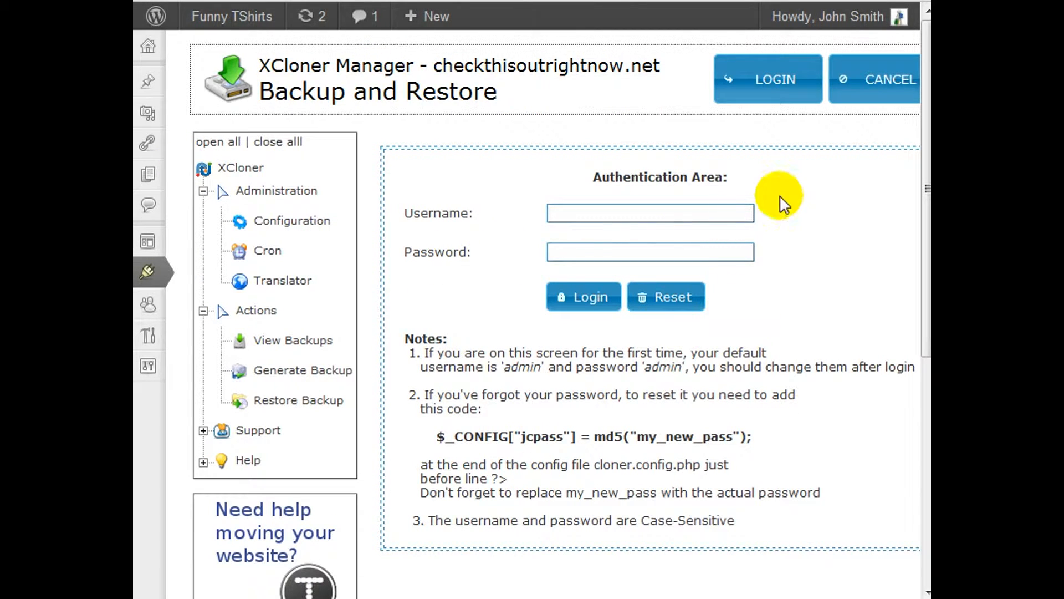
left_click(599, 217)
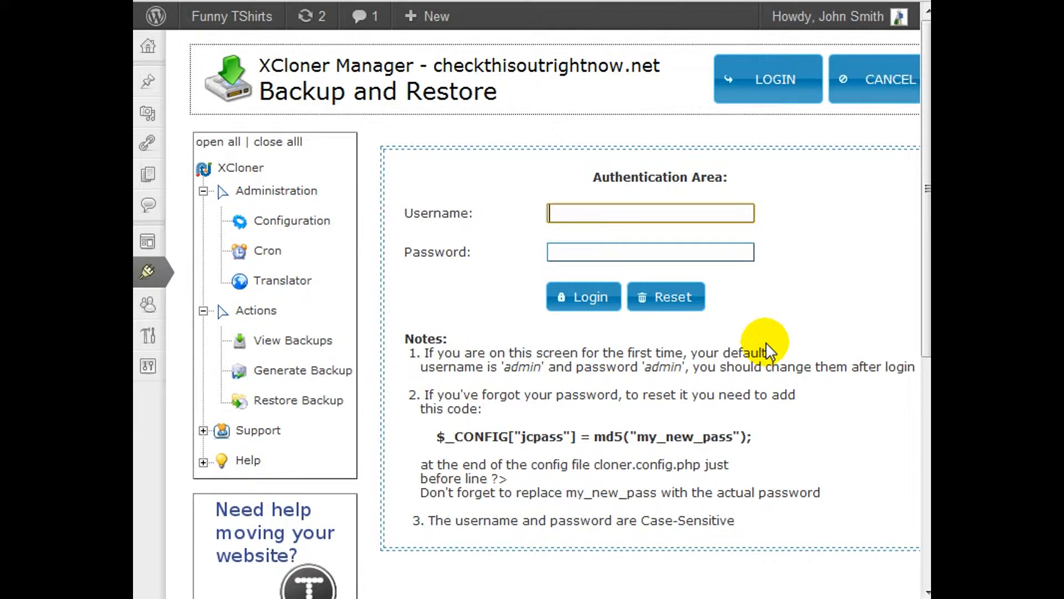
type("admin")
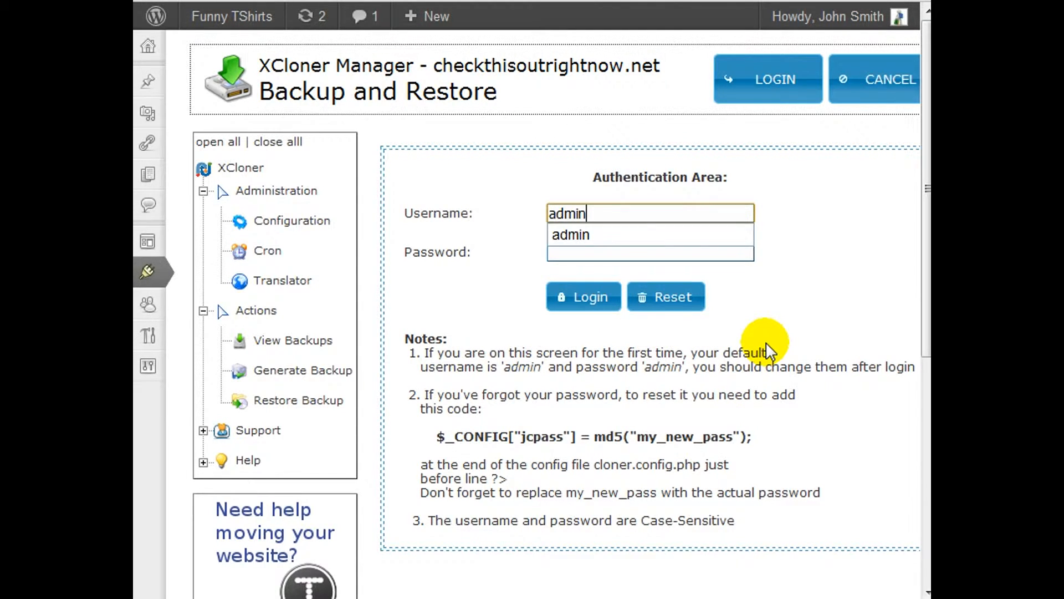
key("Tab")
type("admin")
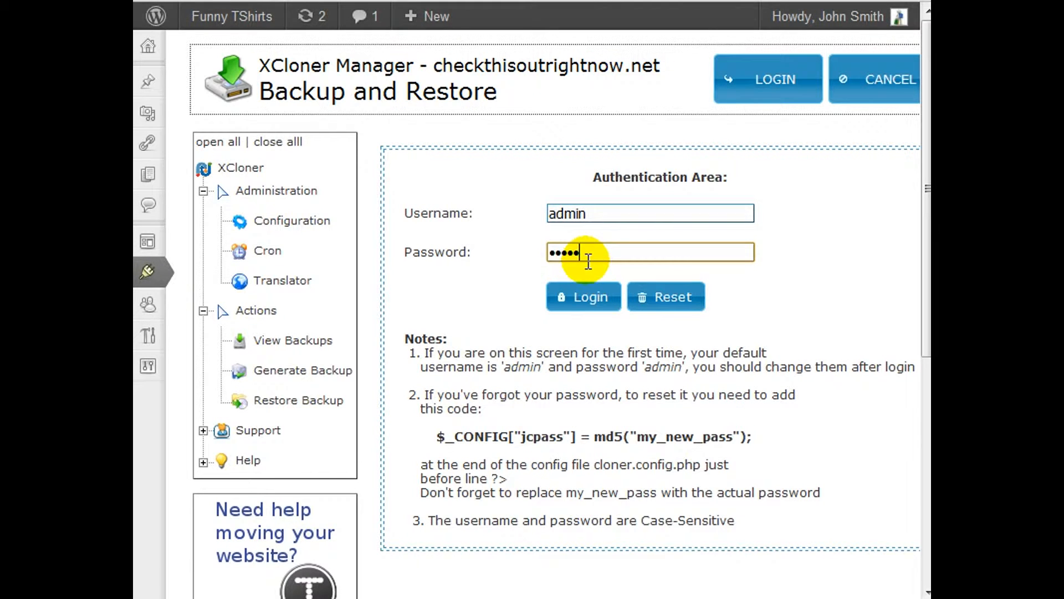
left_click(583, 297)
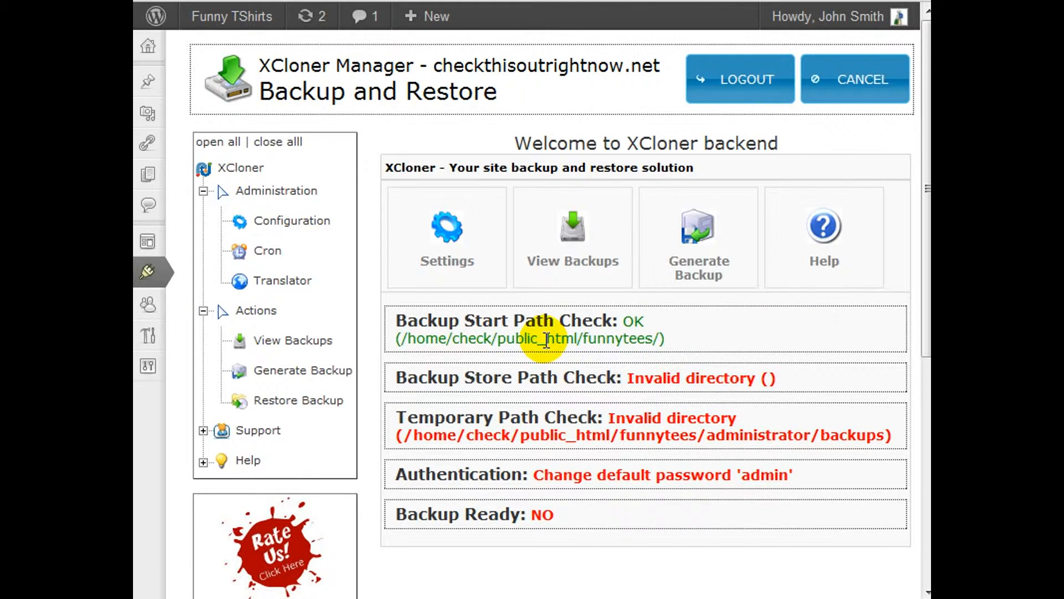
Open XCloner's configuration and examine the Backup Start Path and Backup Store Path settings.
left_click(304, 229)
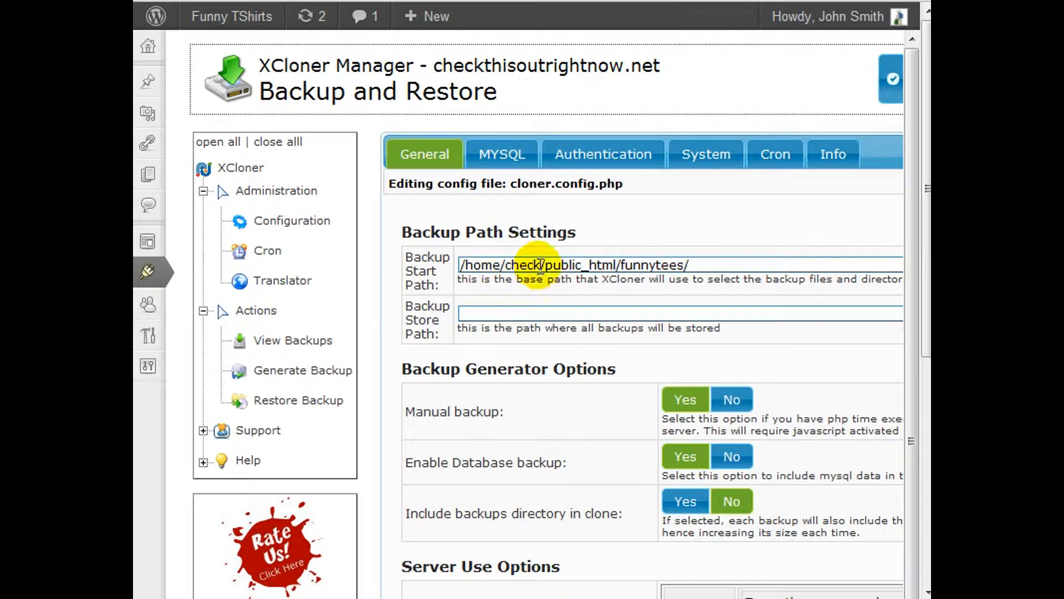
left_click_drag(734, 261, 437, 285)
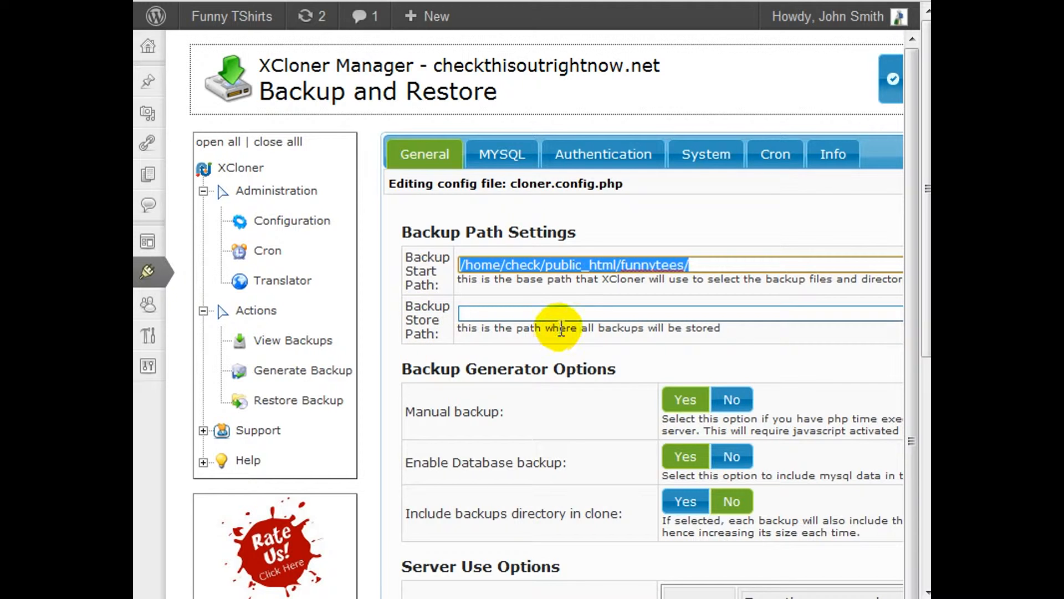
left_click(572, 314)
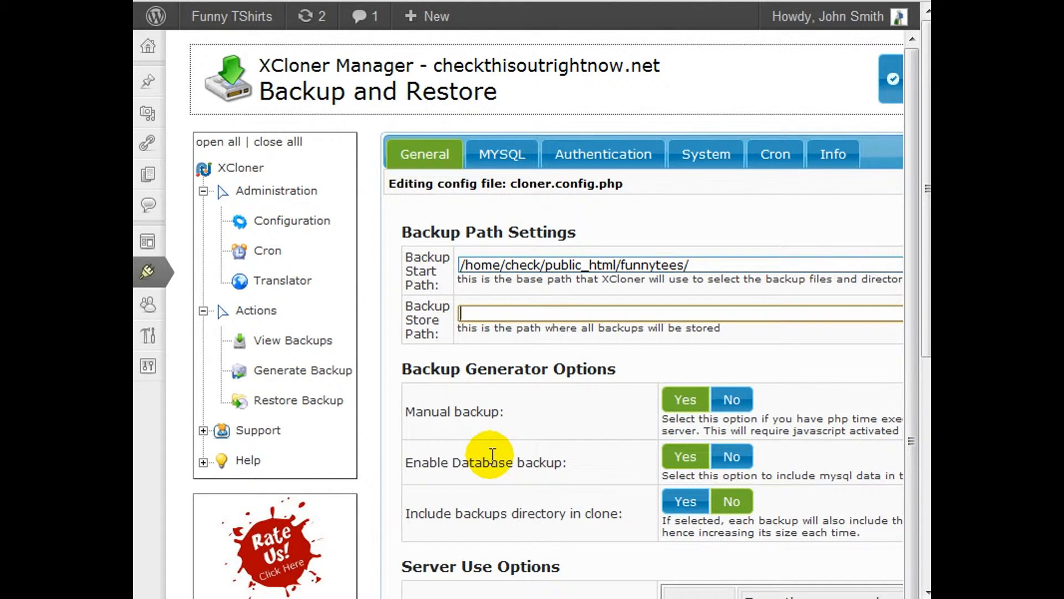
mouse_move(526, 598)
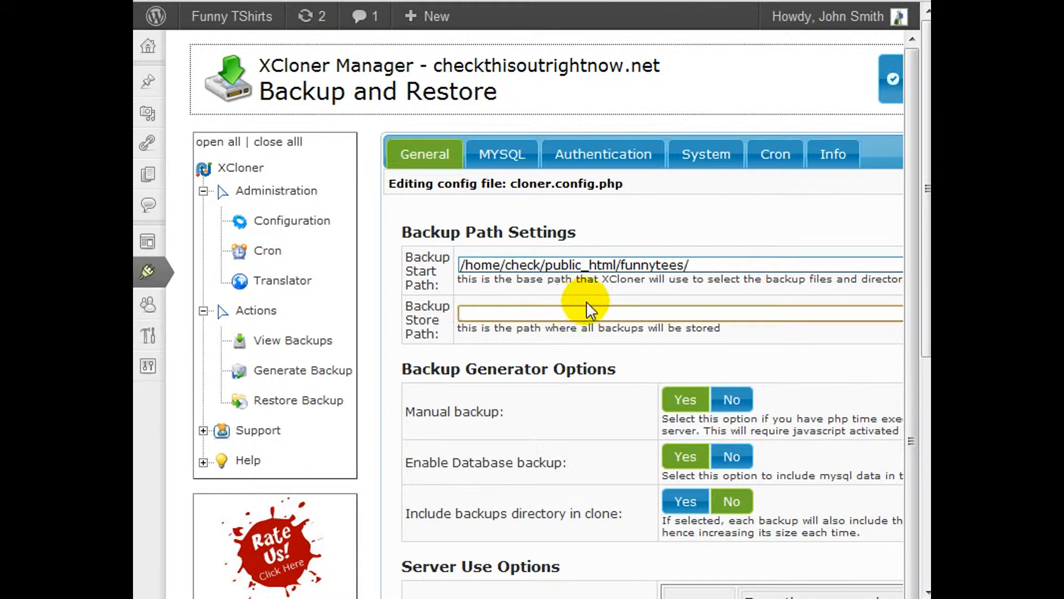
Switch to FileZilla and enter ftp.yourdomain.com as the host for a quick connection.
mouse_move(526, 597)
left_click(524, 546)
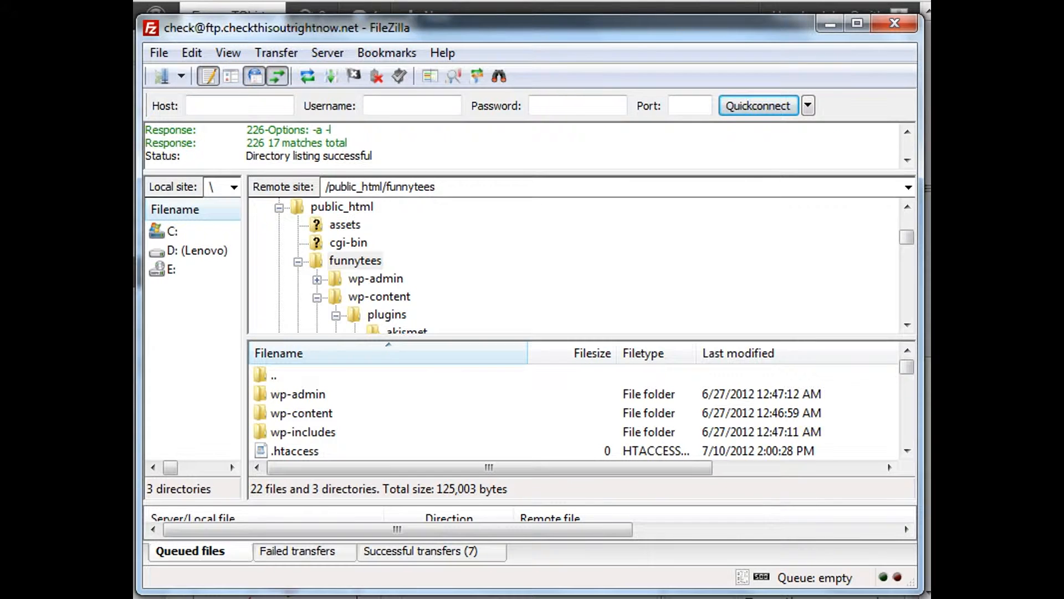
left_click(227, 104)
type("f")
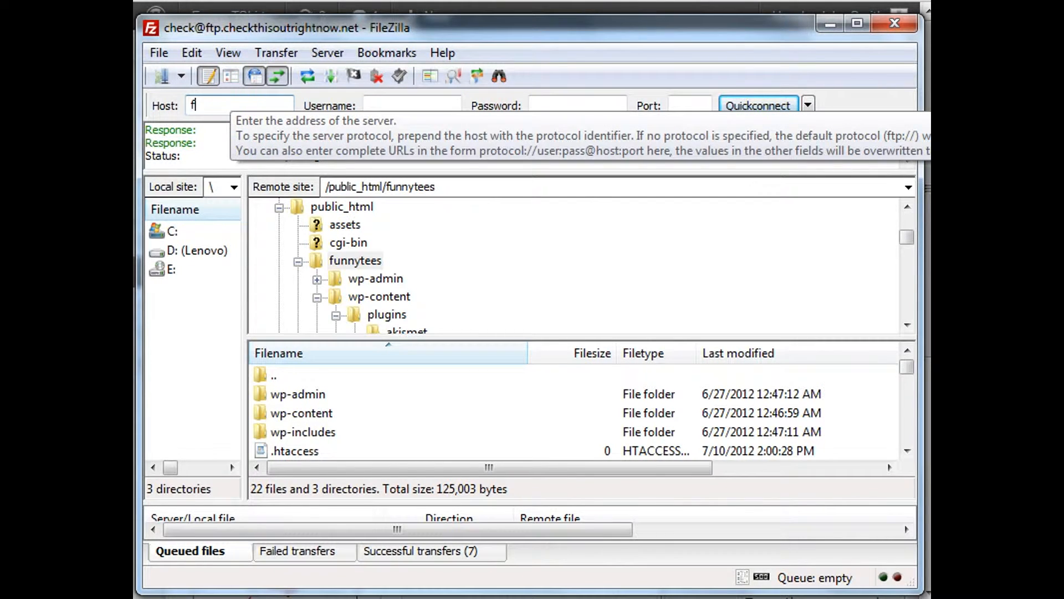
type("tp.checkthis")
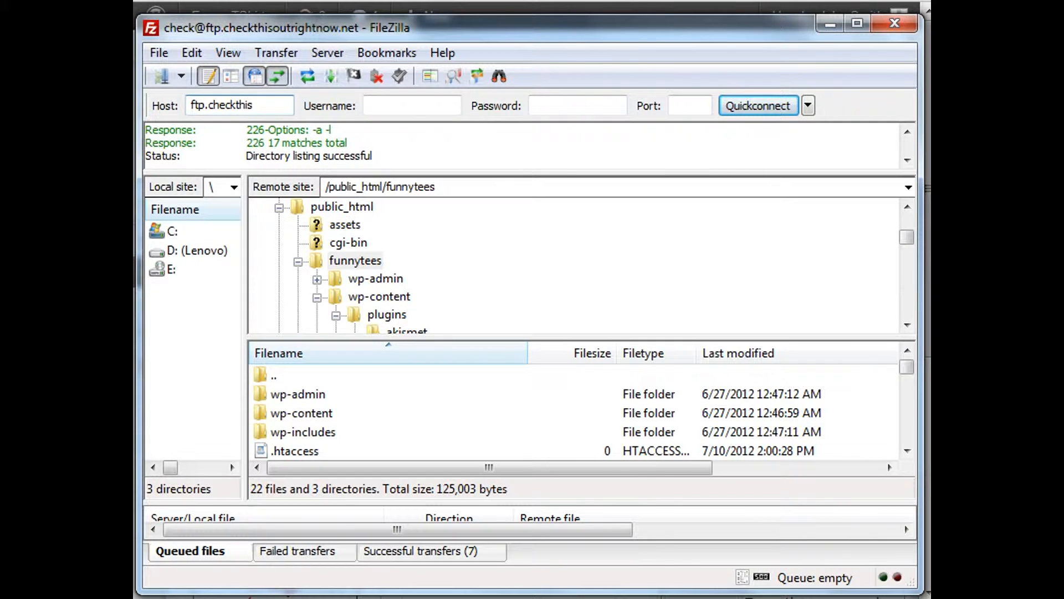
key("ctrl+a")
type("ftp.yourdomain.com")
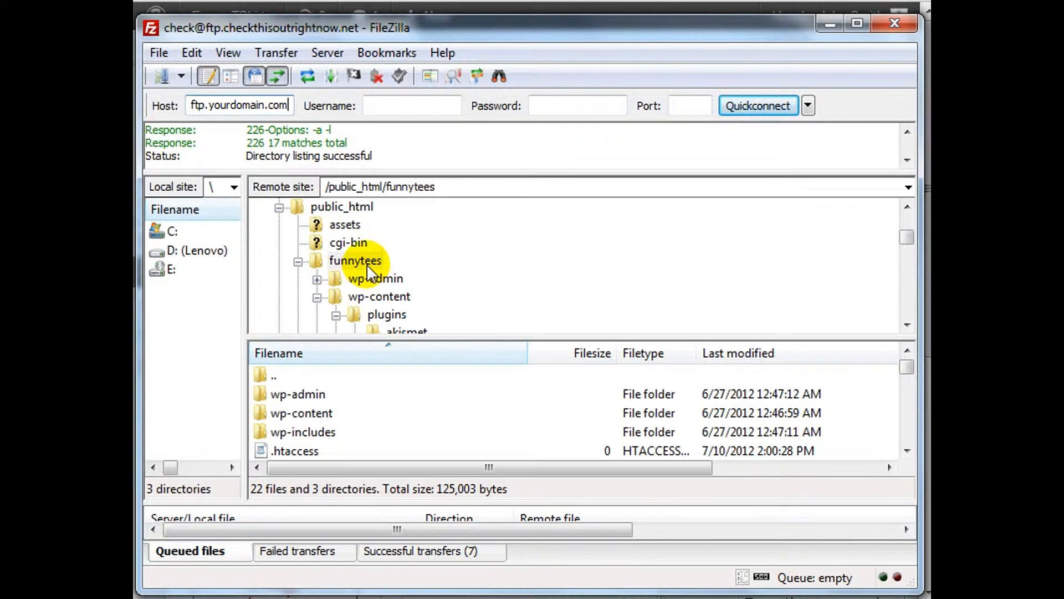
Create a directory named administrator inside the remote /public_html/funnytees folder.
left_click_drag(446, 16, 446, 0)
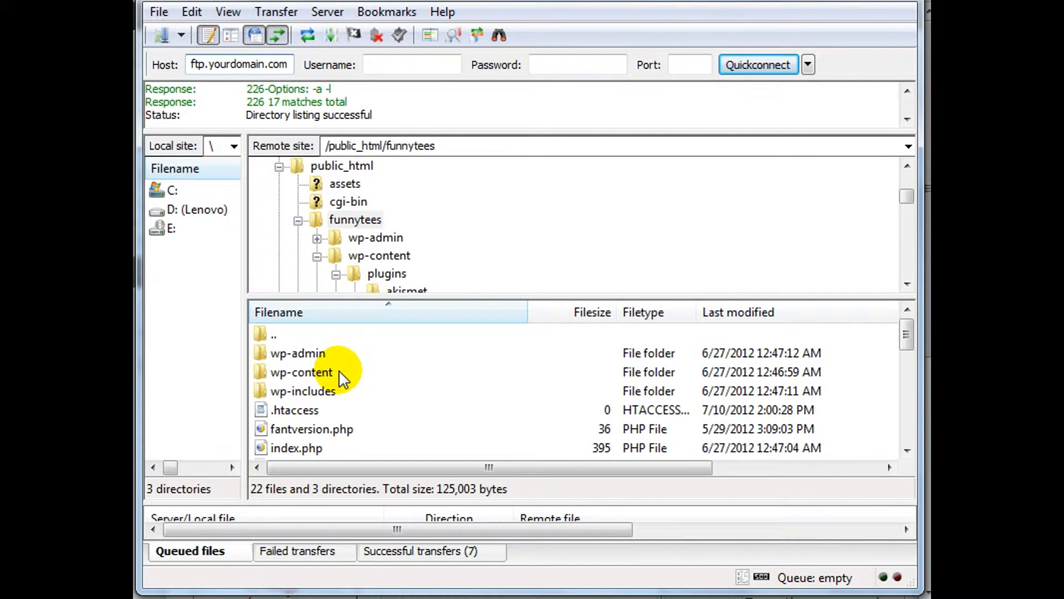
left_click(335, 222)
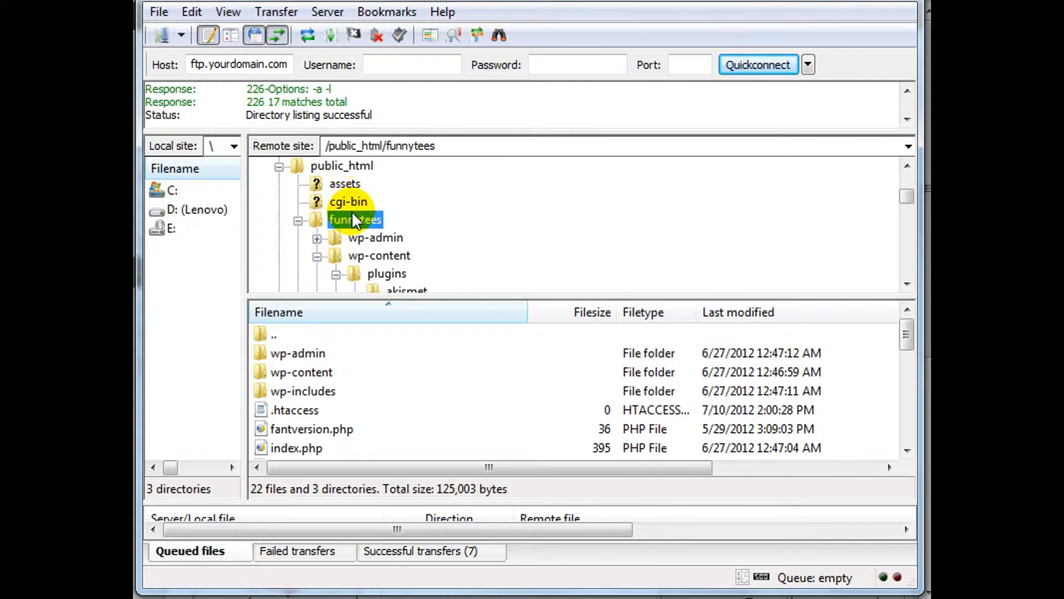
right_click(356, 416)
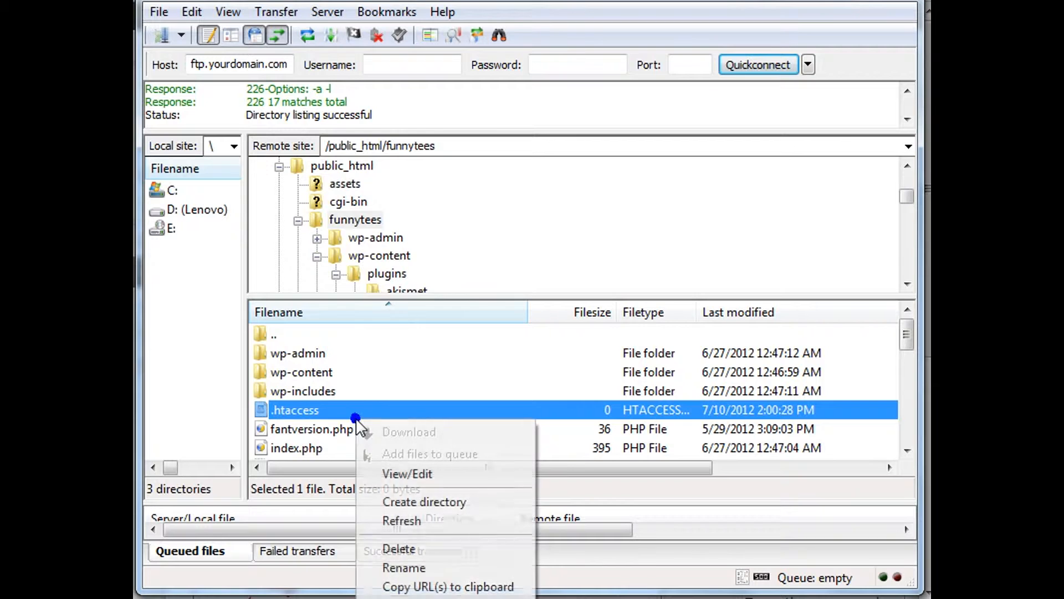
left_click(402, 499)
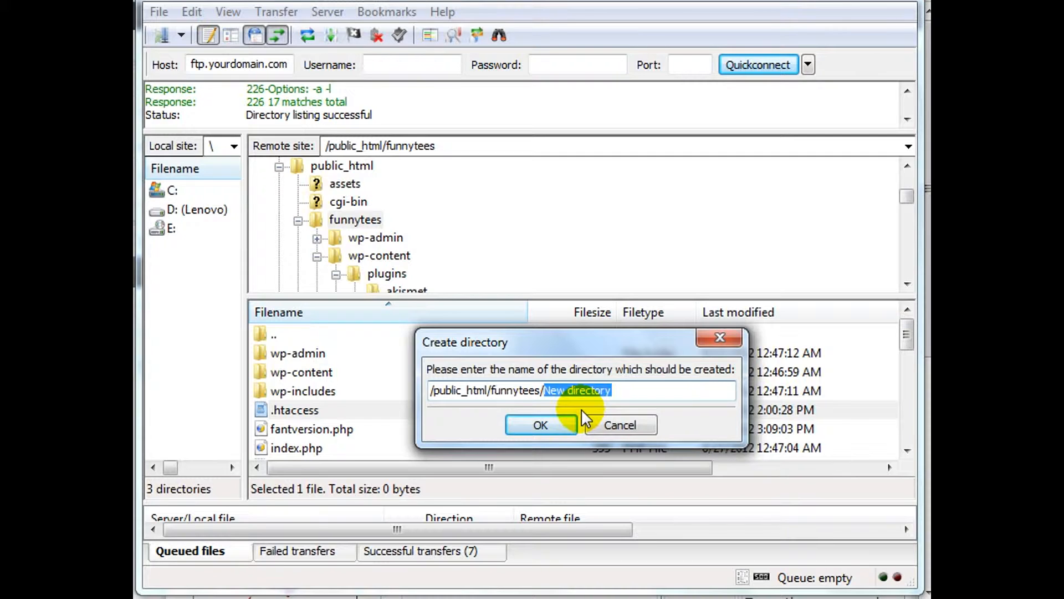
type("administrator")
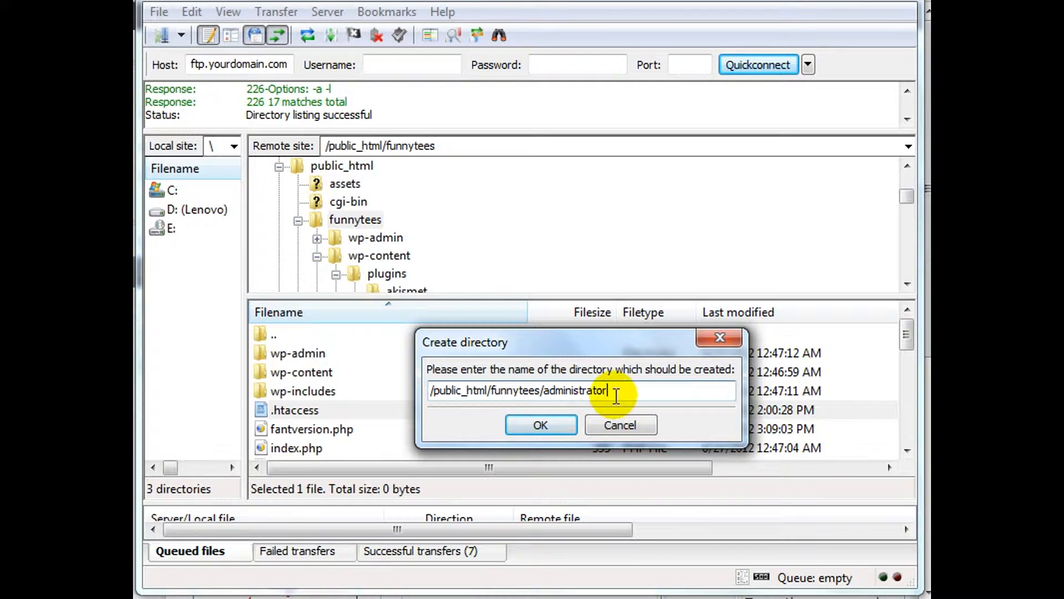
left_click(562, 423)
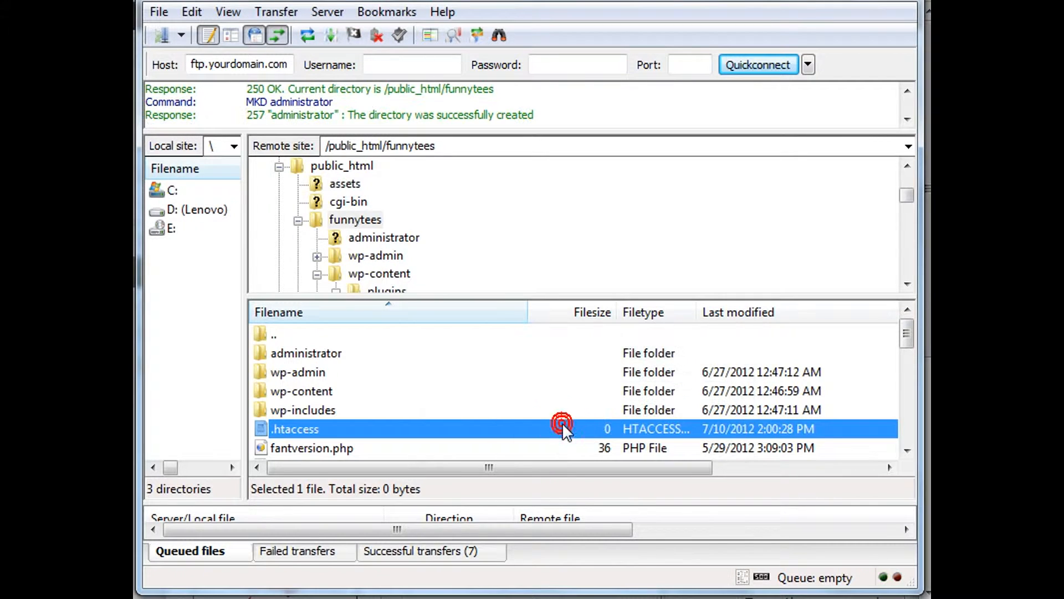
Open the administrator folder and create a directory named backups inside it.
left_click(340, 352)
double_click(349, 353)
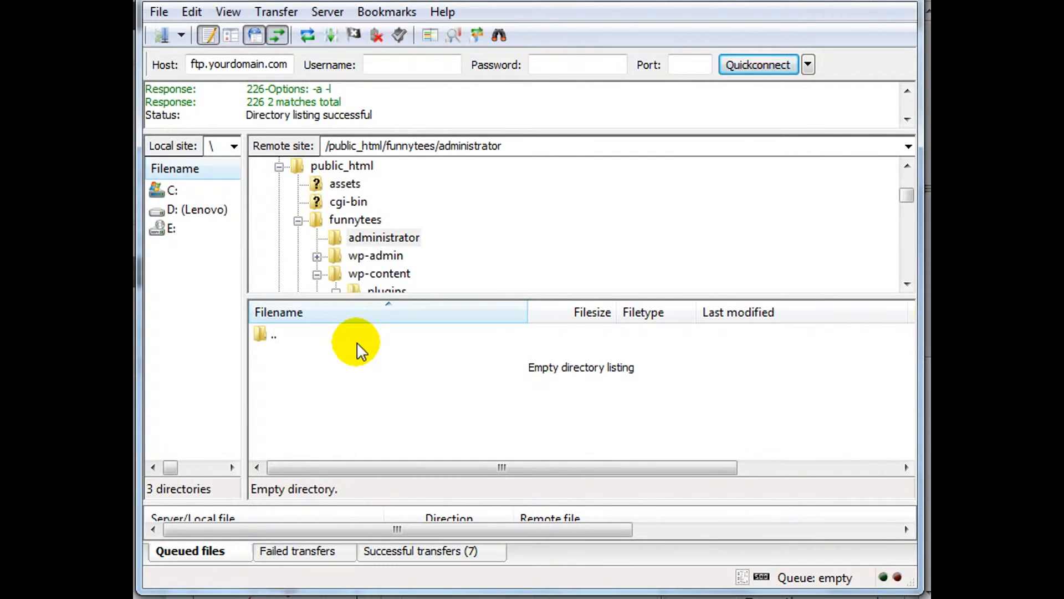
right_click(348, 376)
left_click(416, 458)
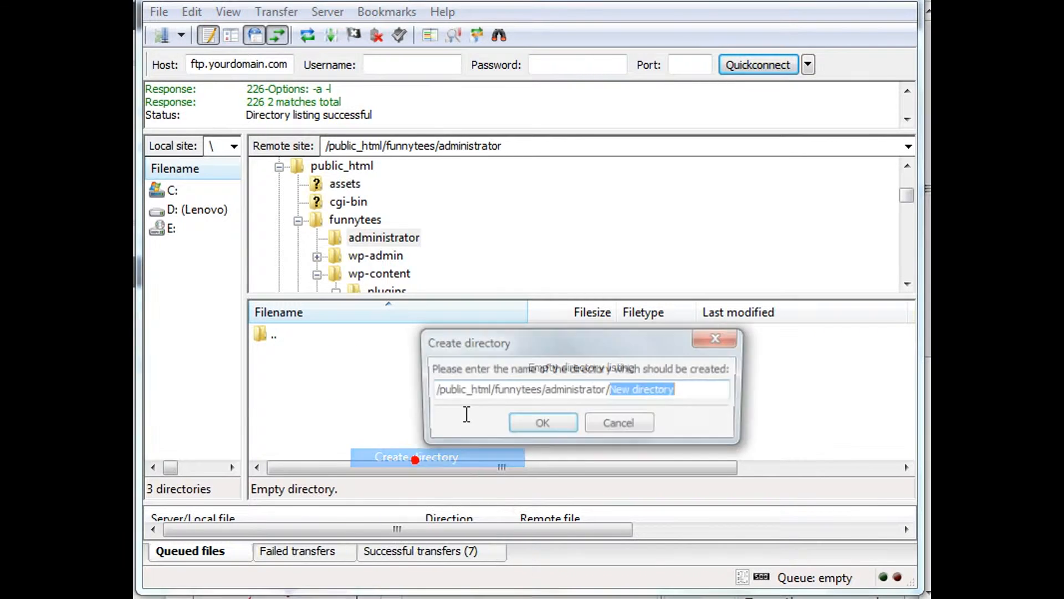
type("backsu")
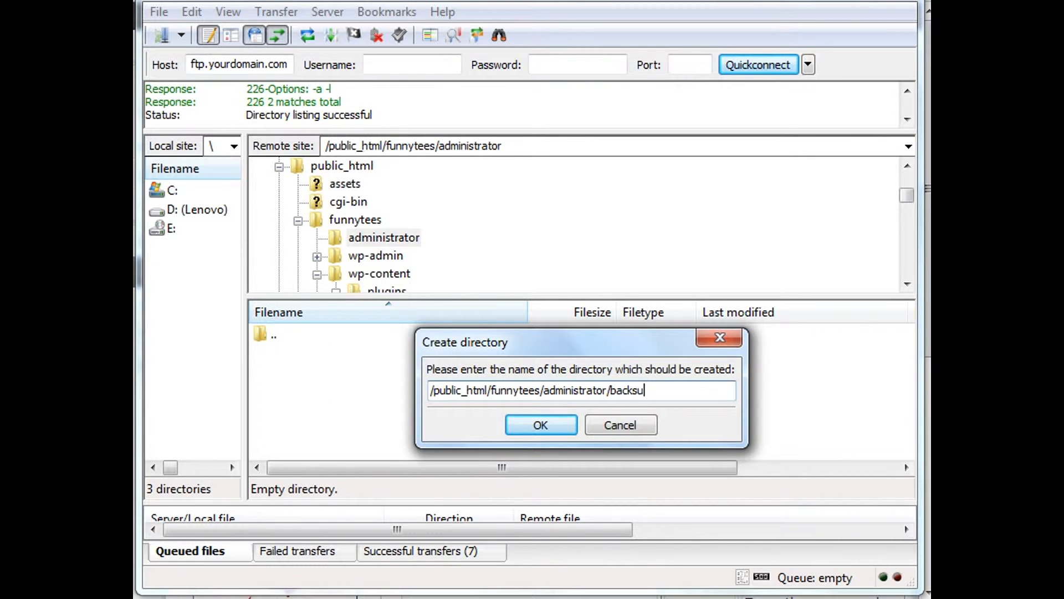
type("ups")
left_click(542, 426)
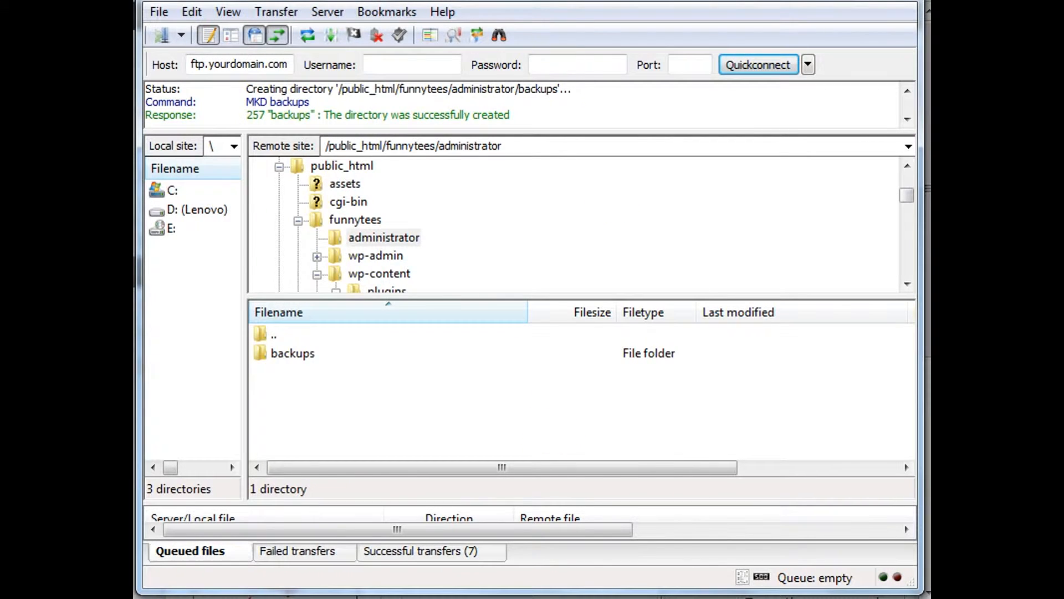
Set the administrator folder's permissions to 777 in /public_html/funnytees, recursing into subdirectories and applying to all files and directories.
double_click(298, 336)
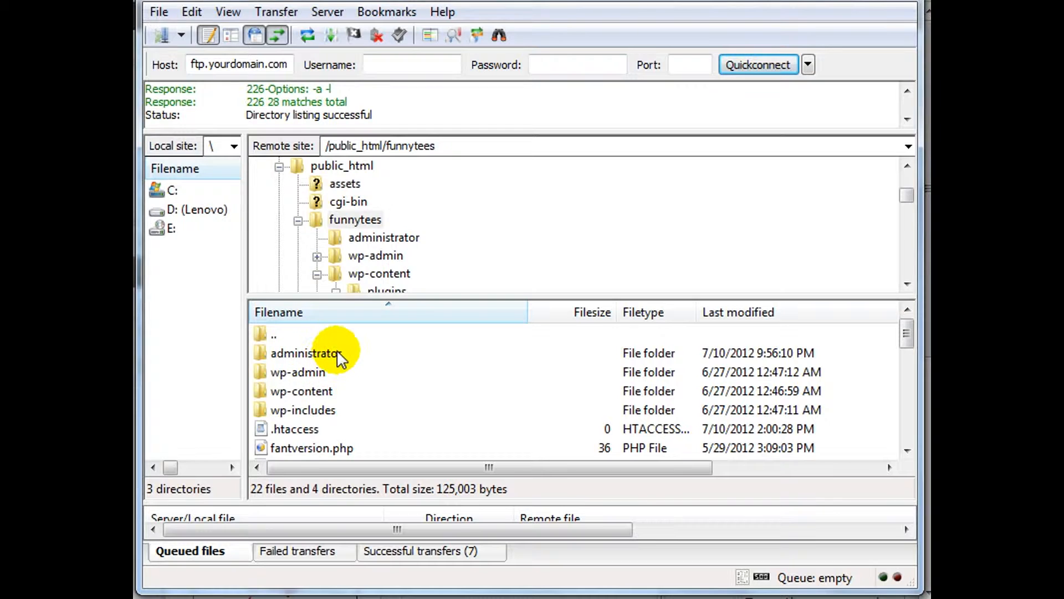
left_click(338, 353)
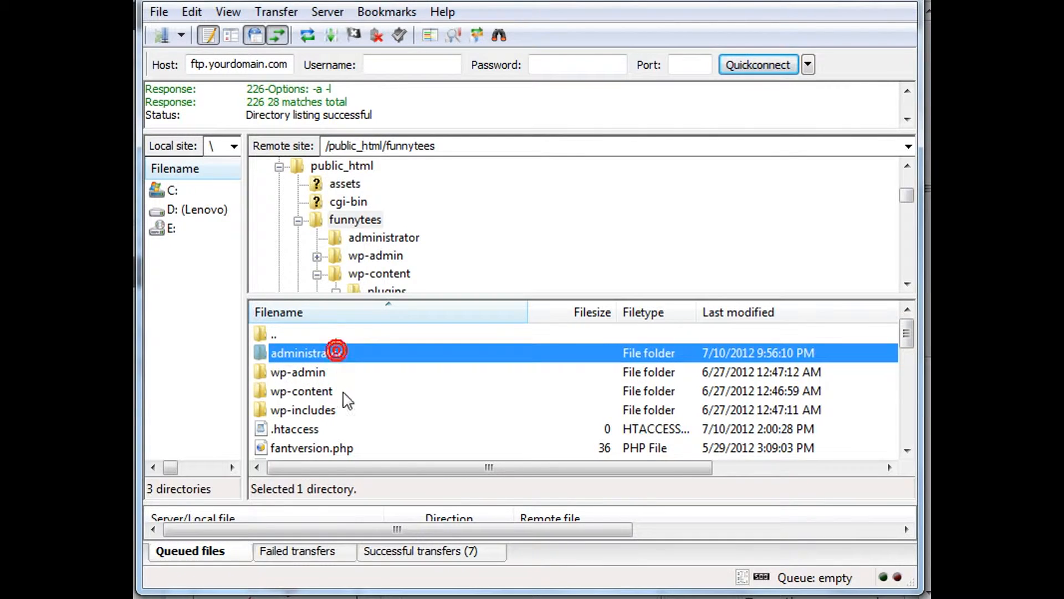
right_click(342, 352)
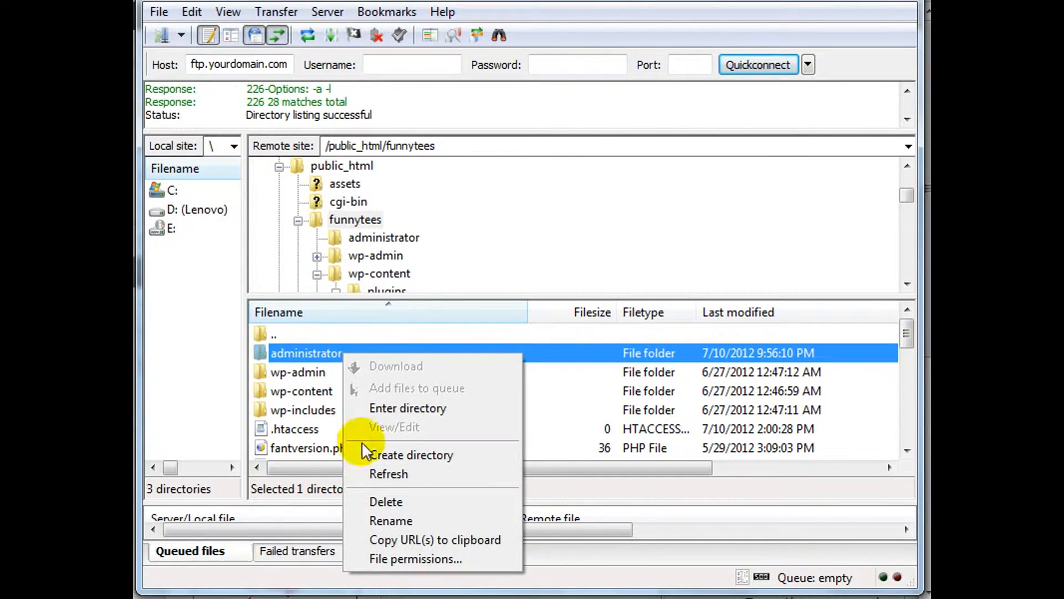
left_click(393, 558)
left_click_drag(636, 225, 559, 121)
left_click_drag(482, 320, 427, 313)
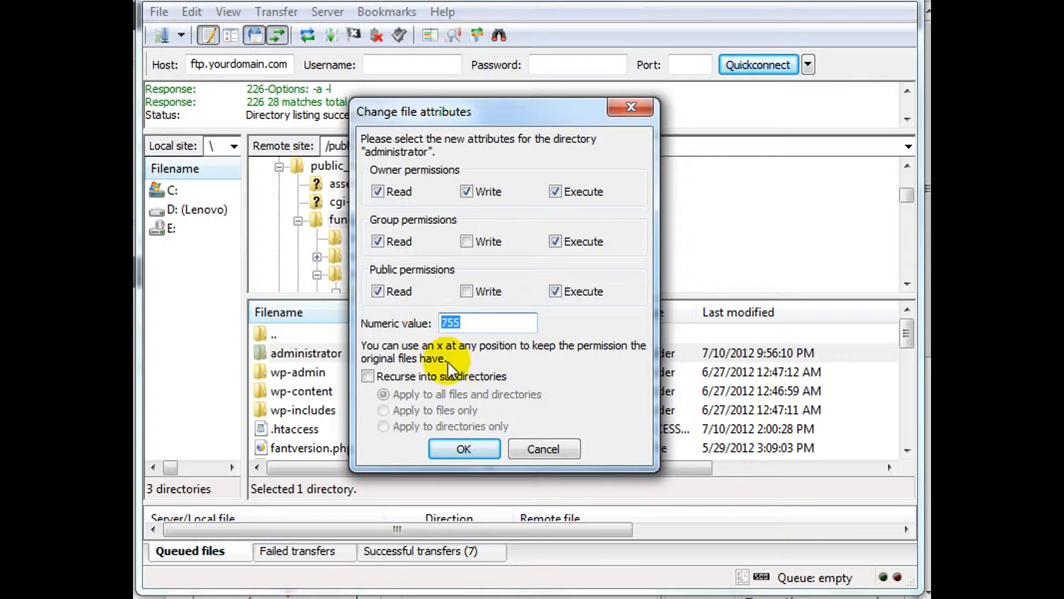
type("777")
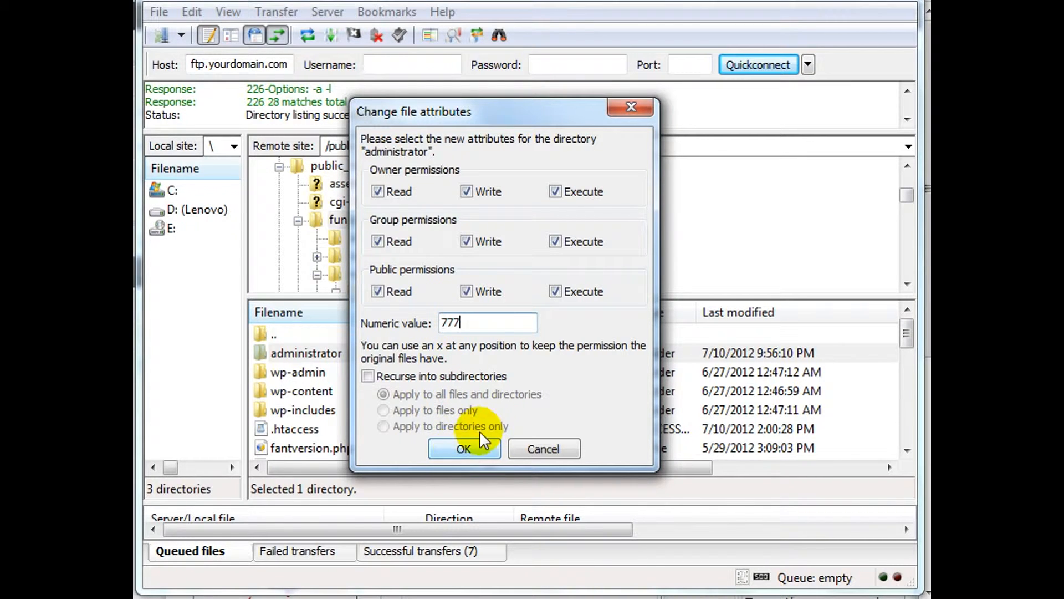
left_click(473, 376)
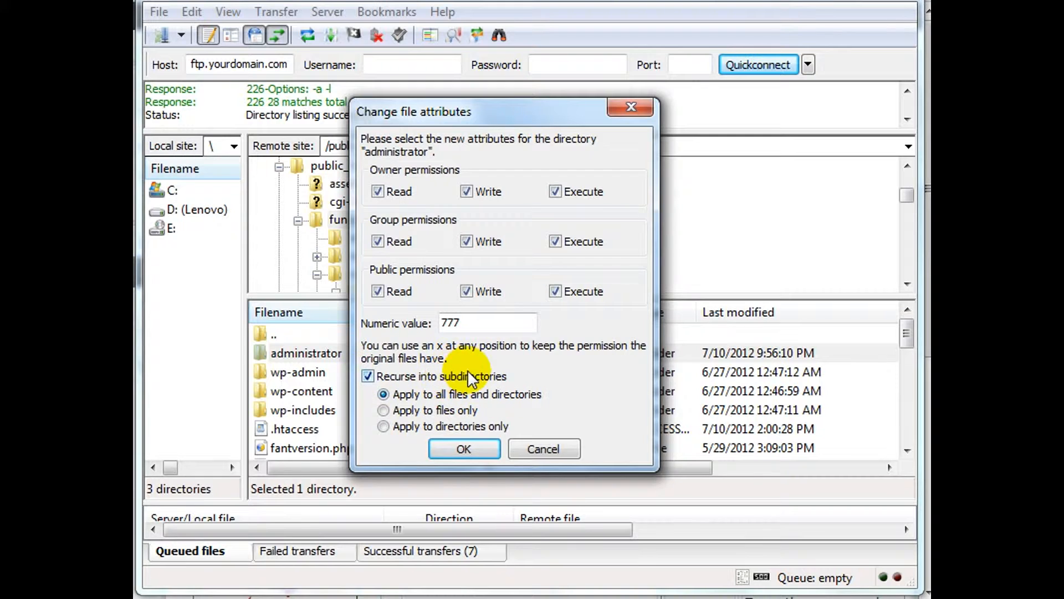
left_click(476, 447)
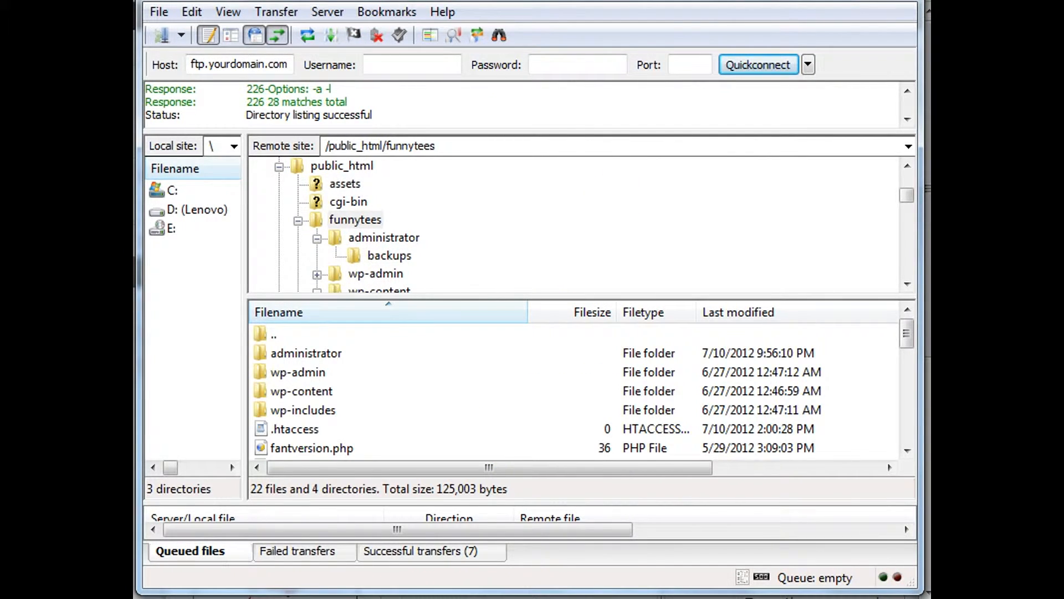
Open the remote xcloner-backup-and-restore folder inside funnytees/wp-content/plugins.
left_click(297, 372)
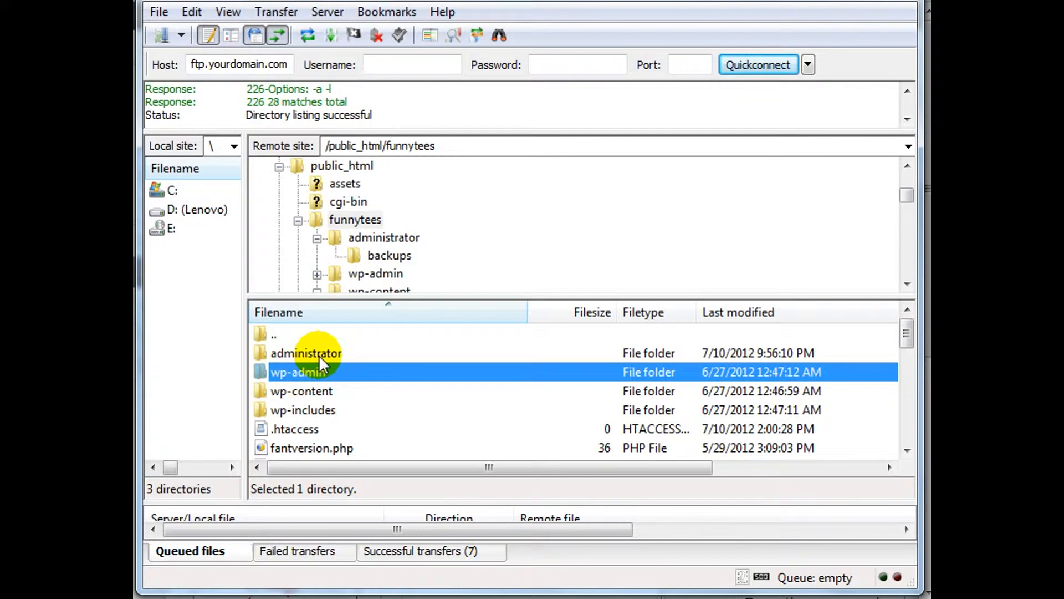
left_click(318, 355)
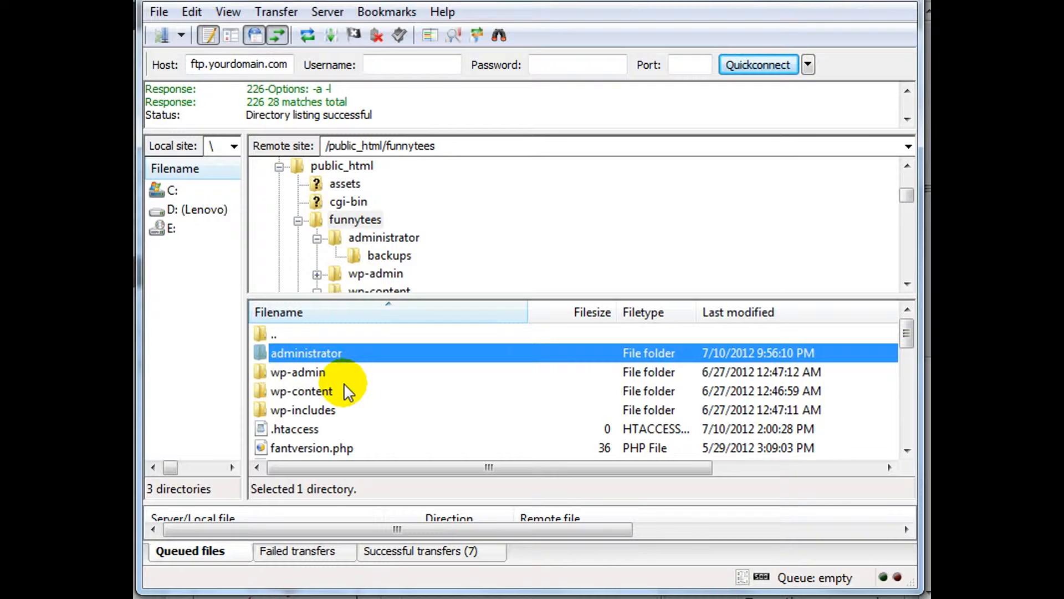
left_click(281, 391)
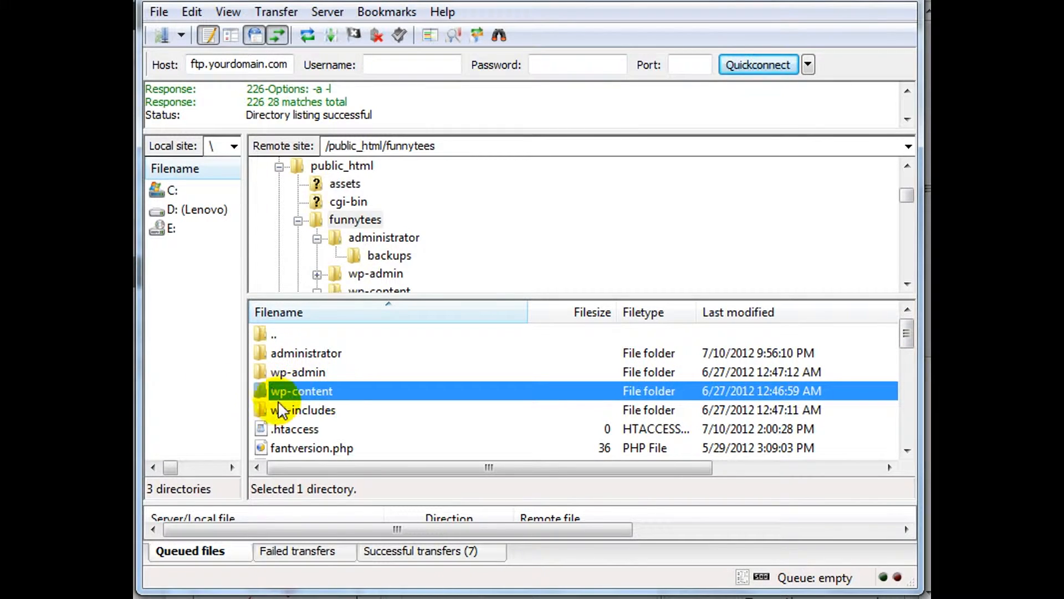
double_click(330, 388)
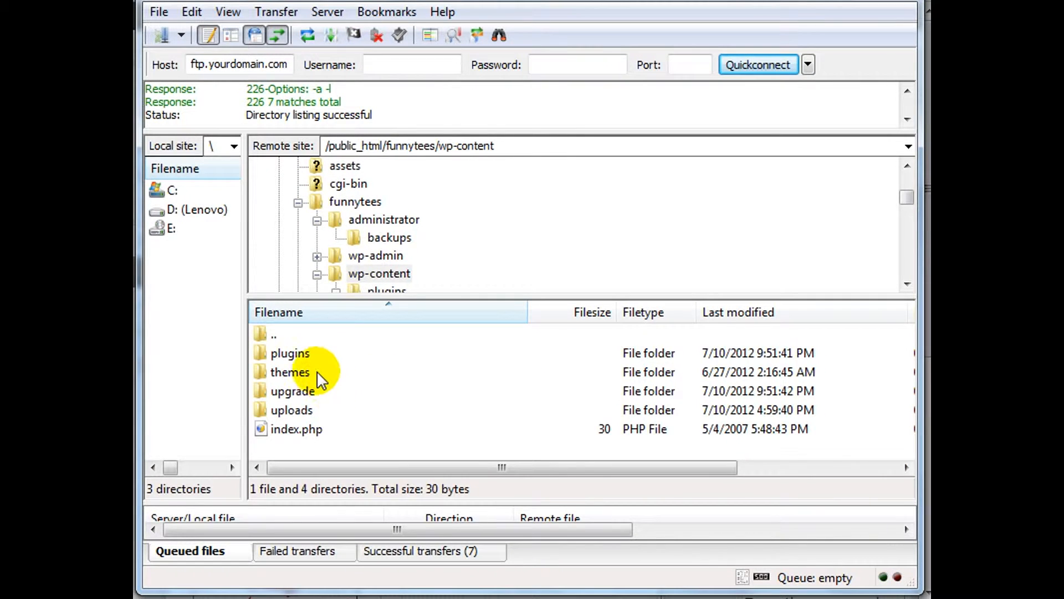
double_click(302, 352)
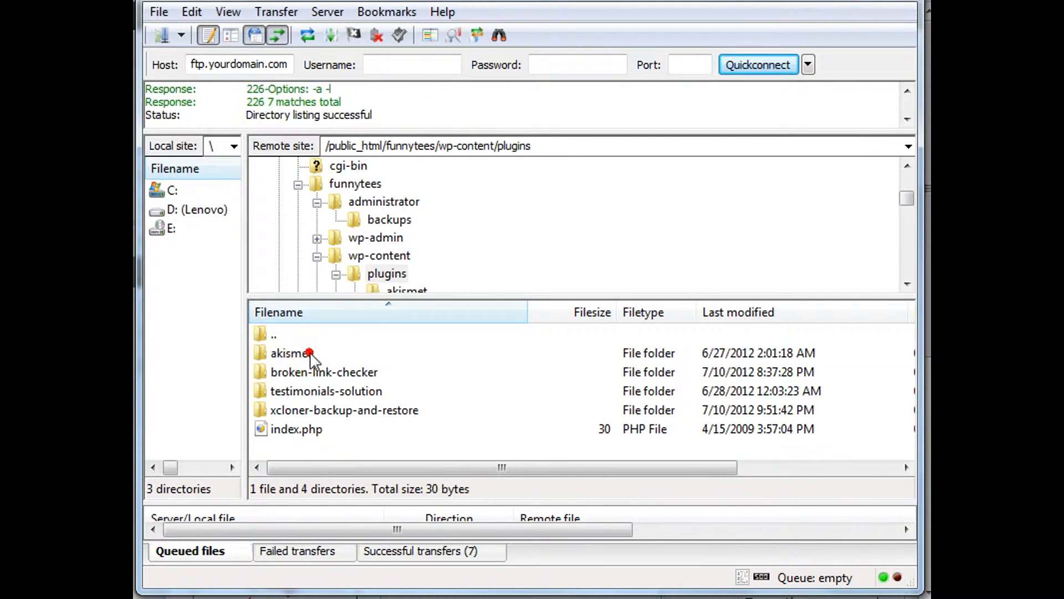
left_click(271, 412)
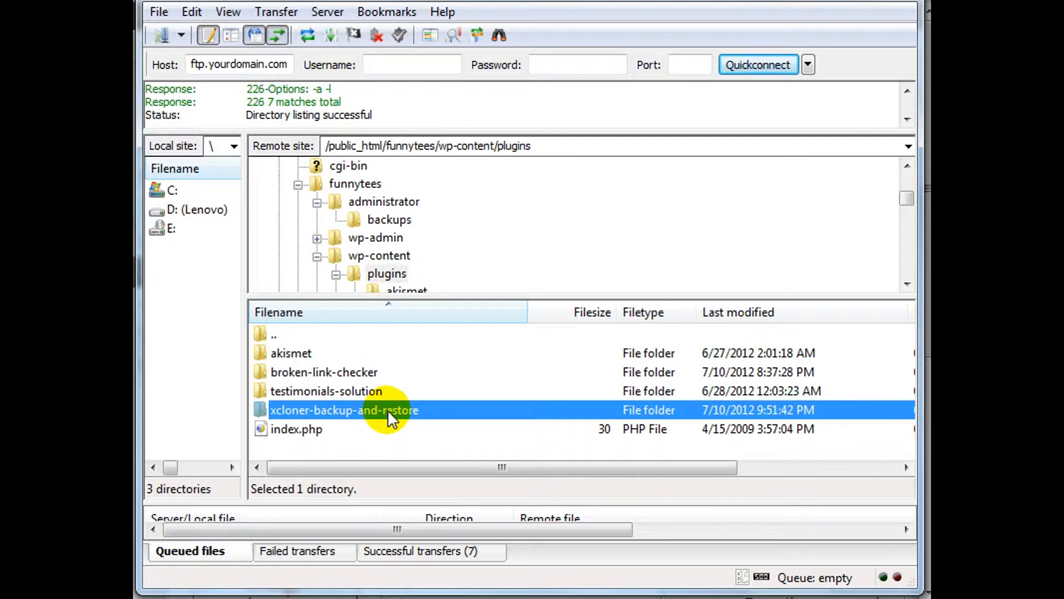
double_click(404, 410)
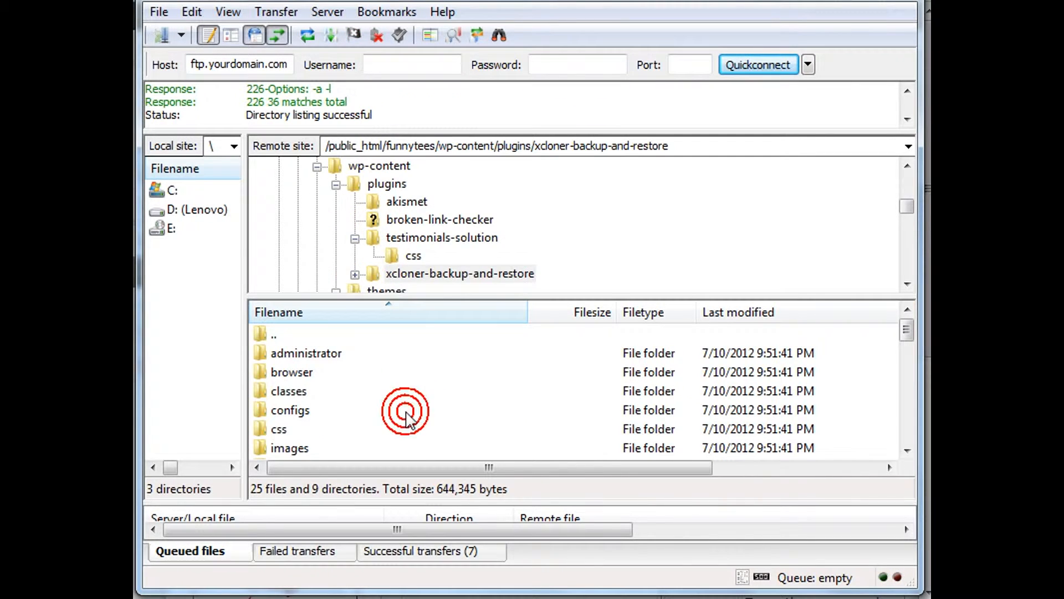
Set the file permissions of cloner.config.php in the xcloner-backup-and-restore folder to 777.
left_click(337, 373)
scroll(341, 378, "down", 3)
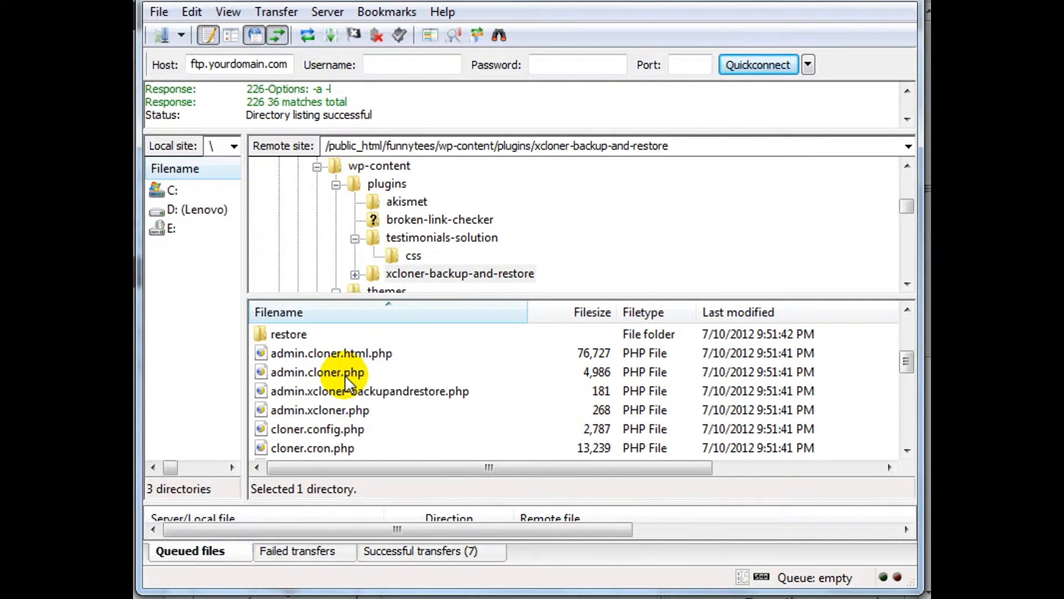
scroll(346, 380, "down", 1)
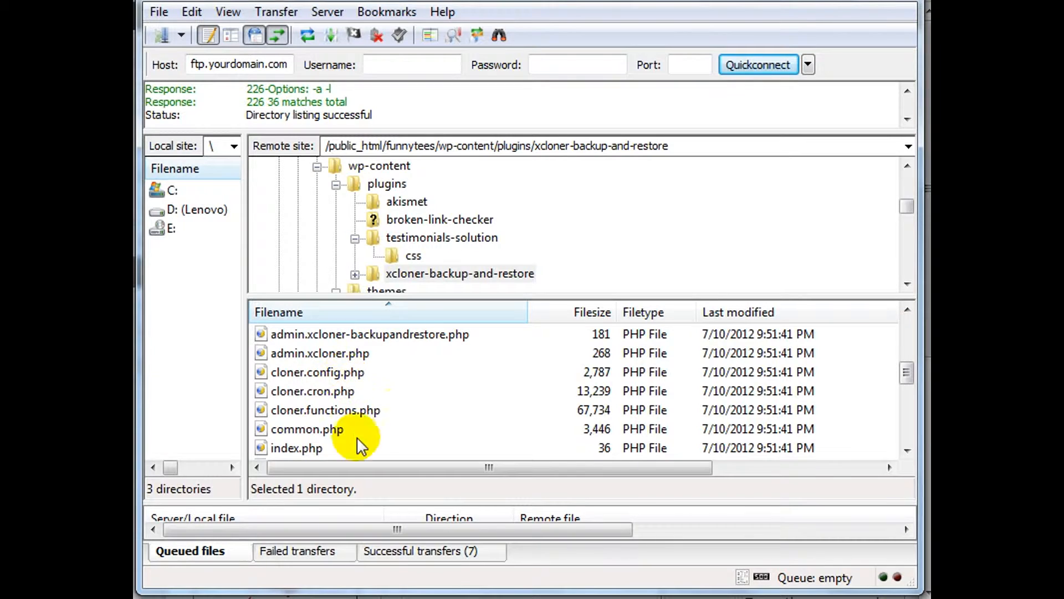
left_click(304, 373)
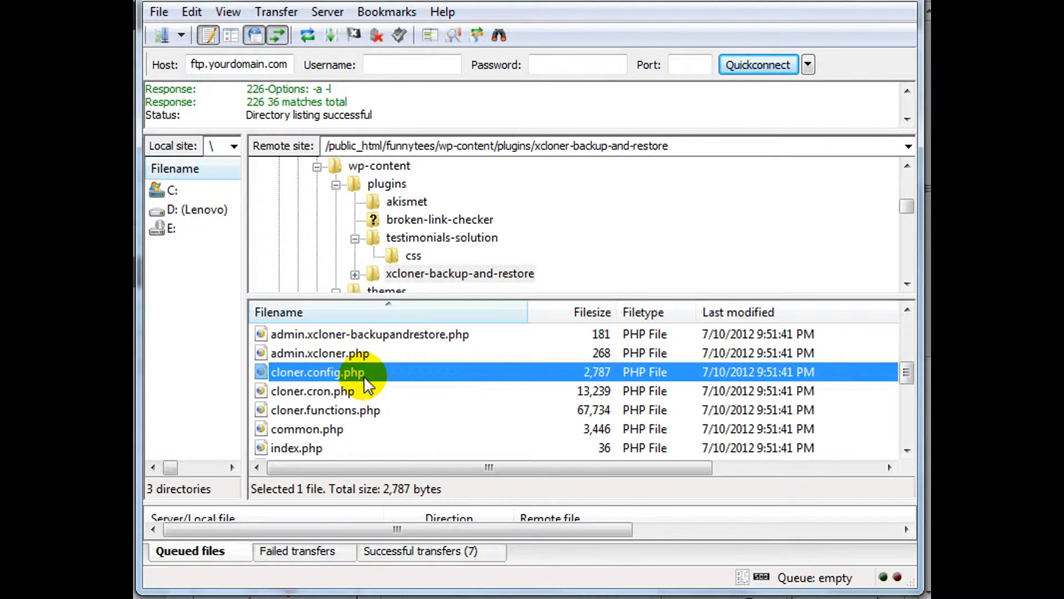
right_click(335, 370)
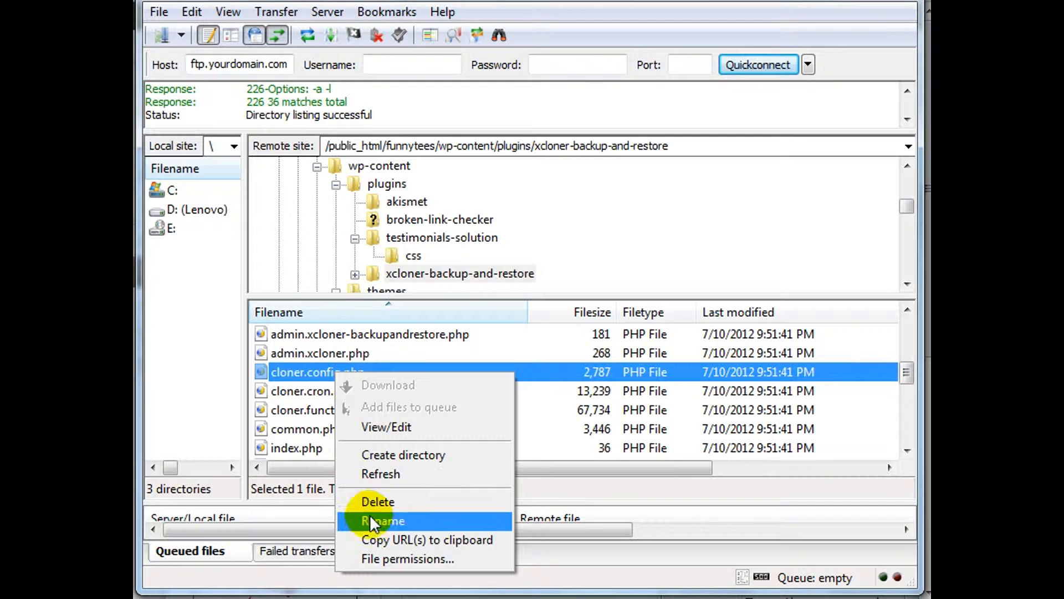
left_click(400, 552)
double_click(554, 455)
type("77")
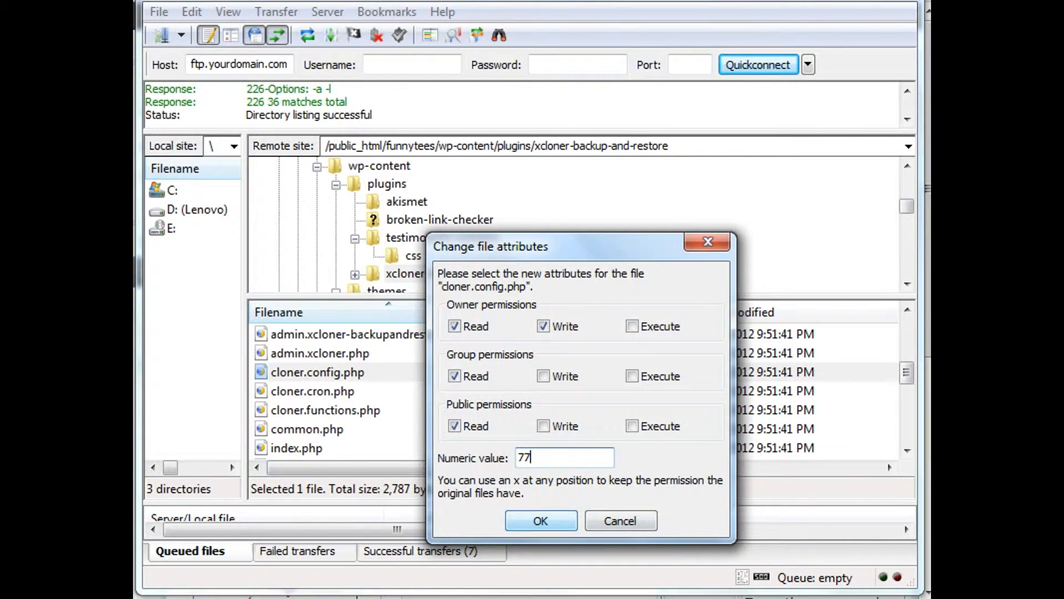
type("7")
left_click(540, 520)
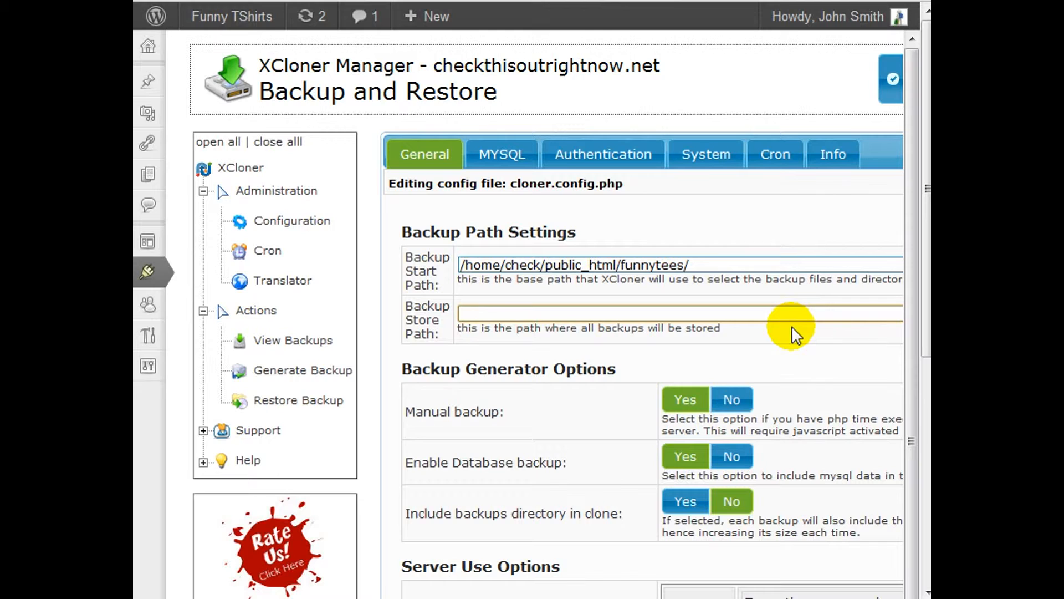
Switch to the XCloner configuration in the browser and copy the whole Backup Start Path.
left_click(766, 265)
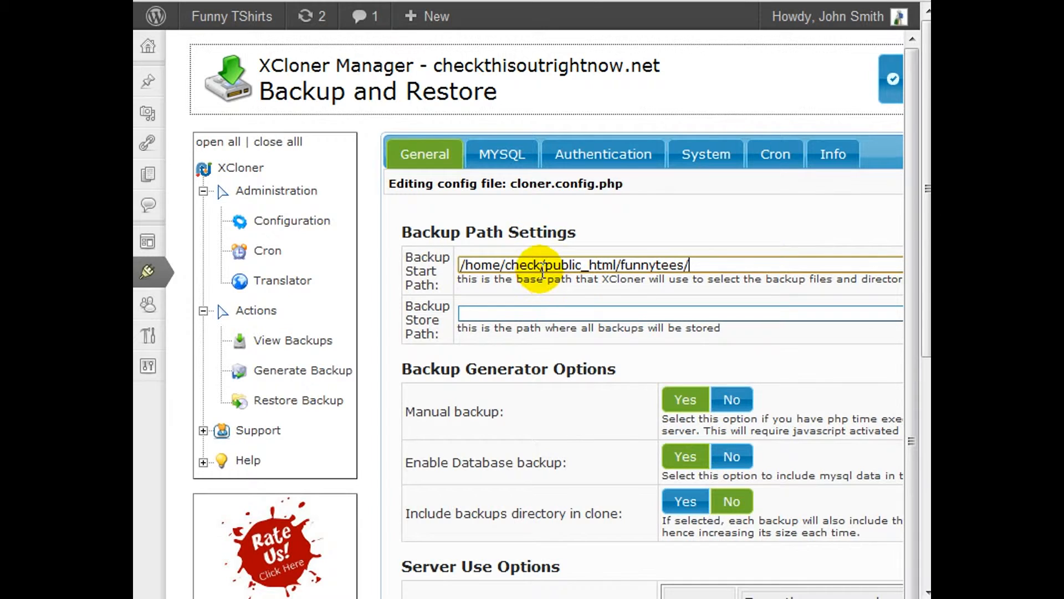
left_click(465, 265)
double_click(521, 265)
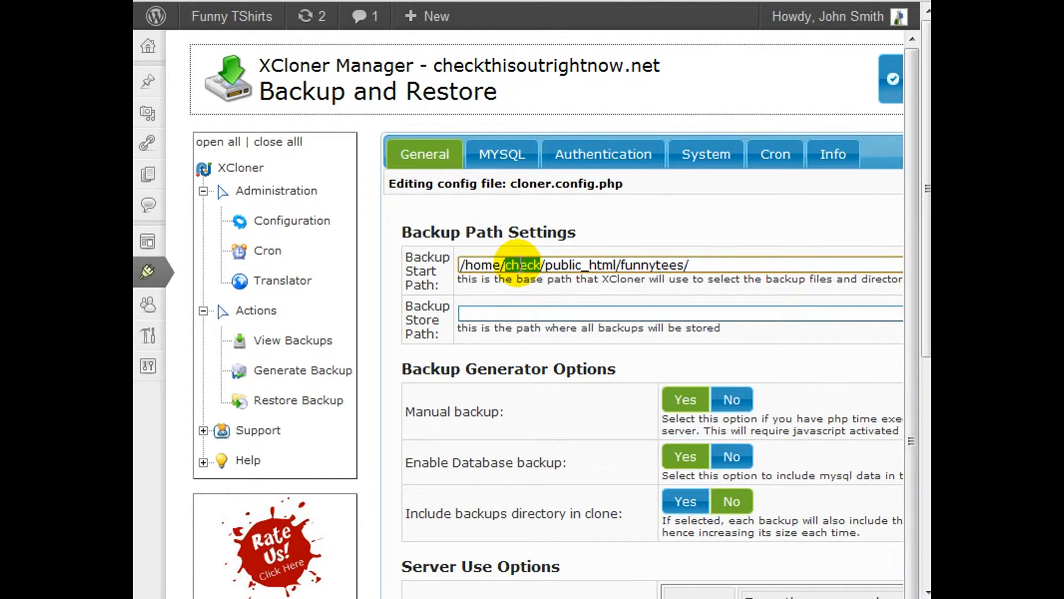
left_click_drag(546, 265, 608, 267)
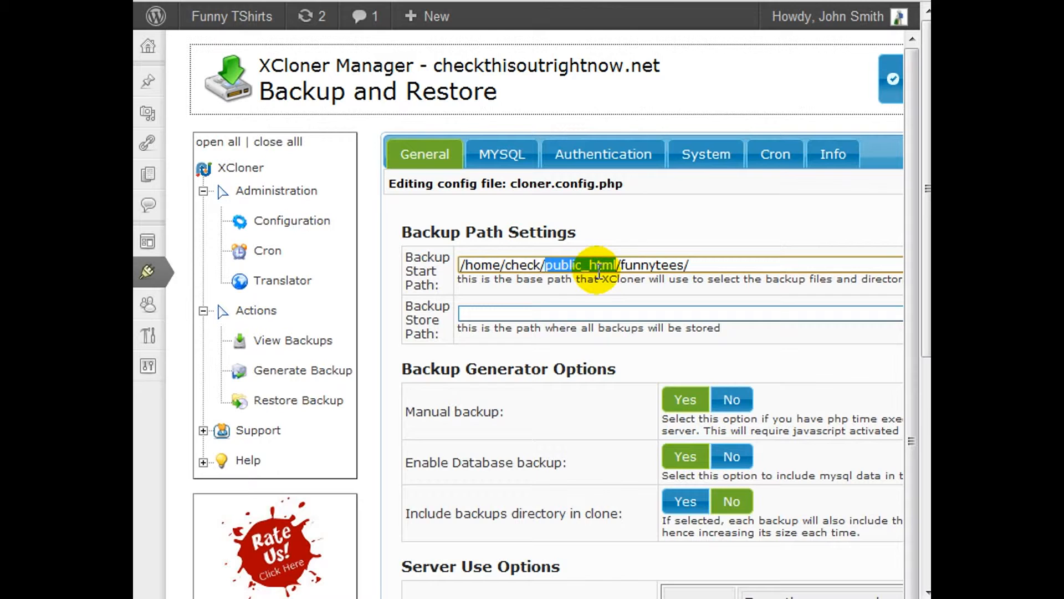
left_click(735, 262)
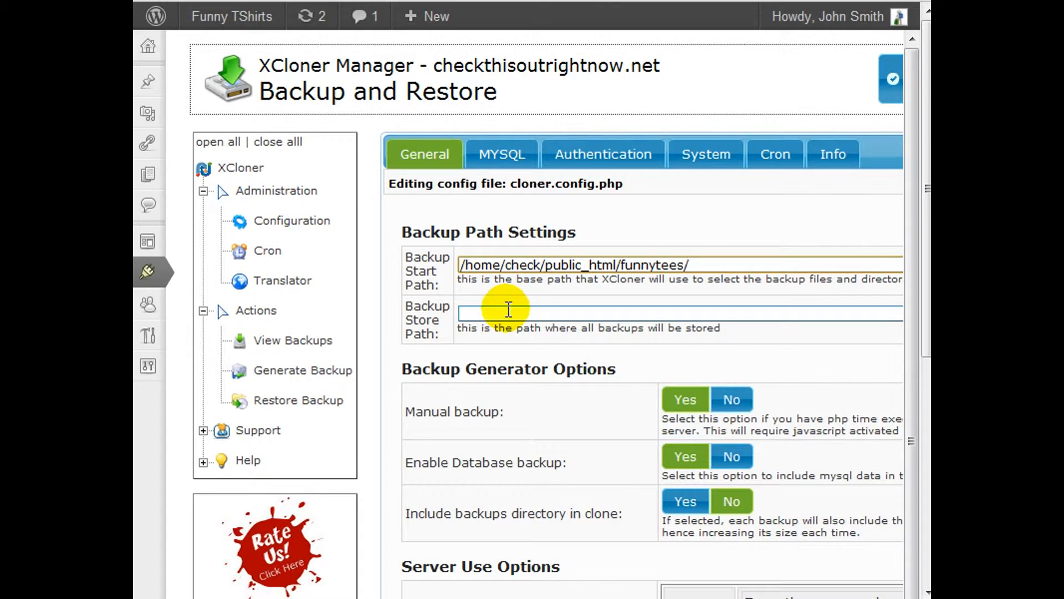
key("ctrl+a")
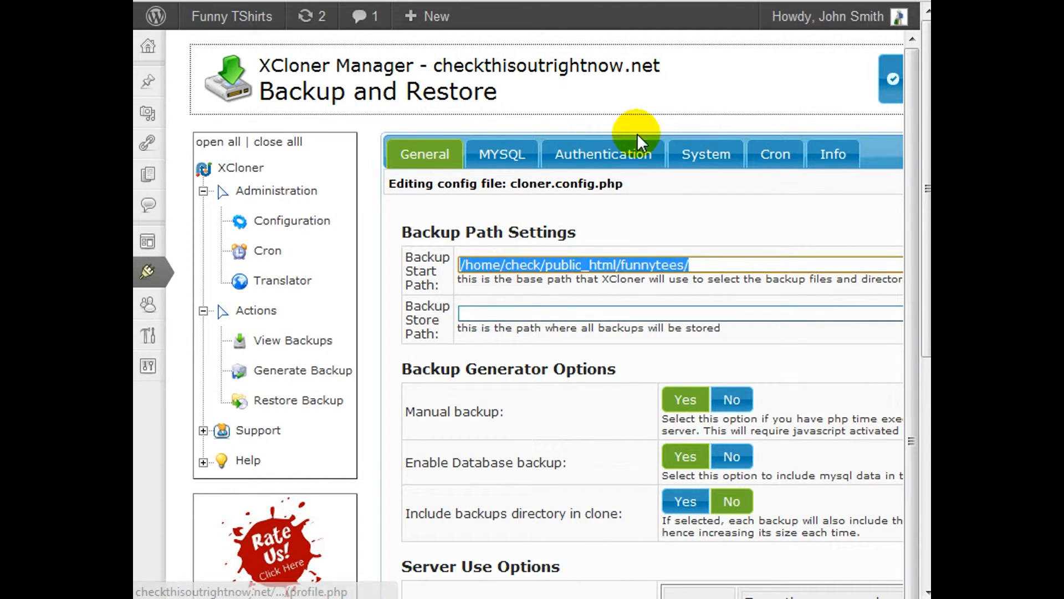
right_click(509, 263)
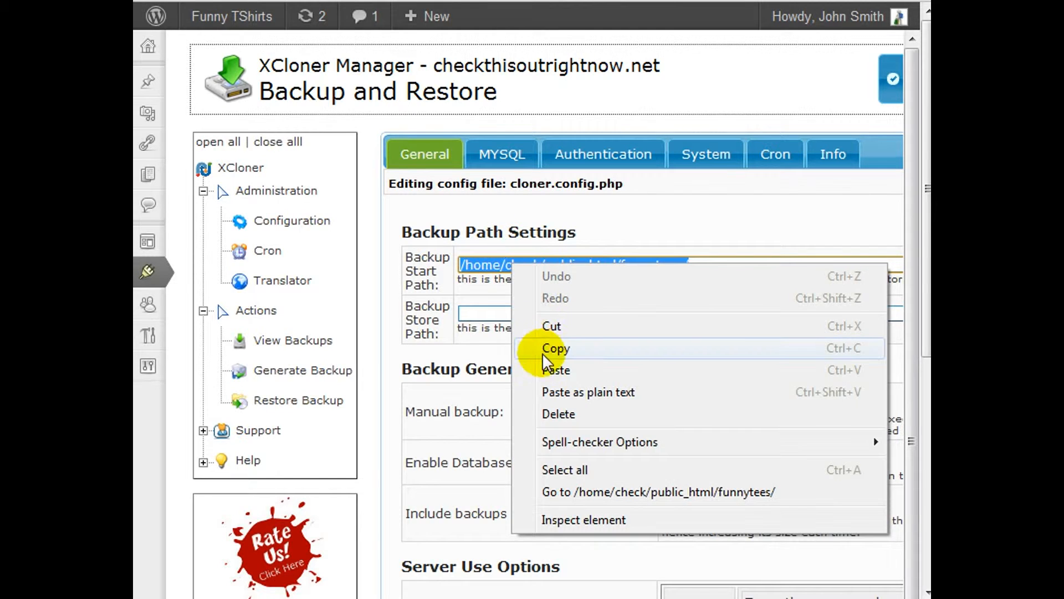
left_click(546, 349)
Set the Backup Store Path to /home/check/public_html/funnytees/administrator/backups by pasting the copied path and appending administrator/backups.
left_click(546, 312)
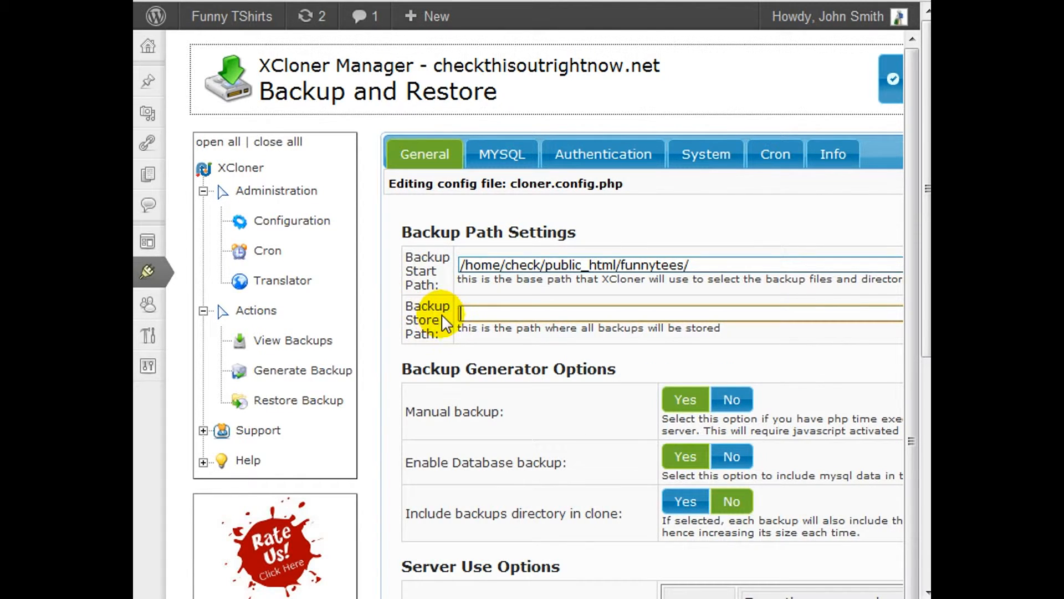
right_click(477, 312)
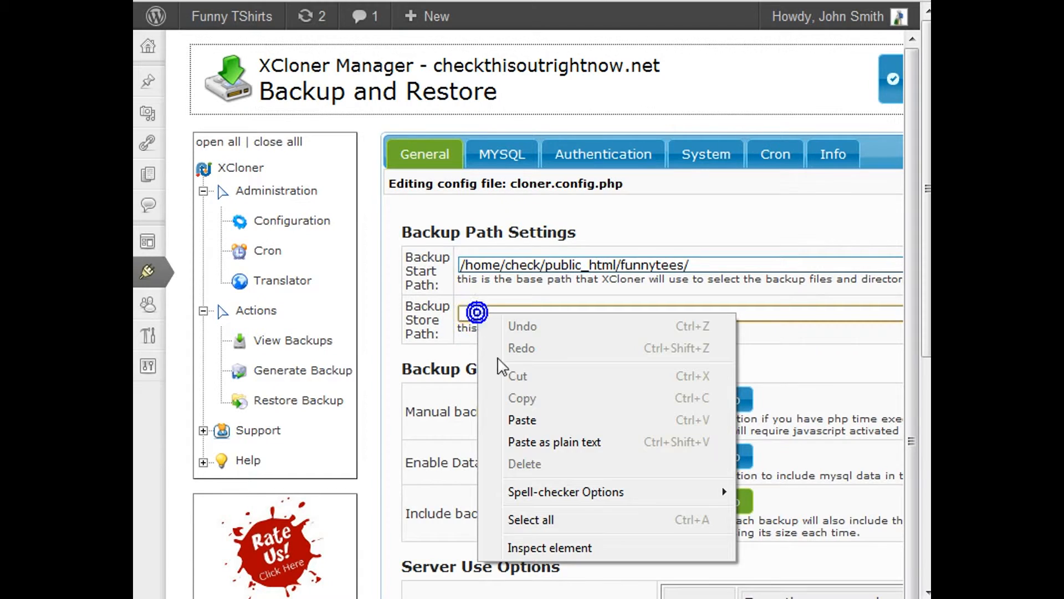
left_click(525, 420)
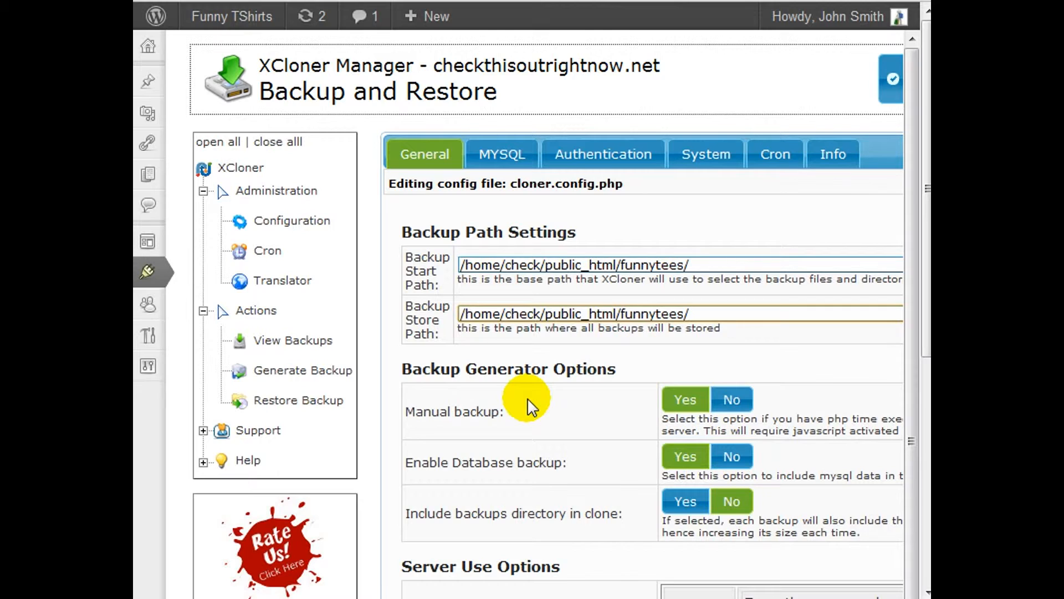
type("administrator/backups")
key("ctrl+a")
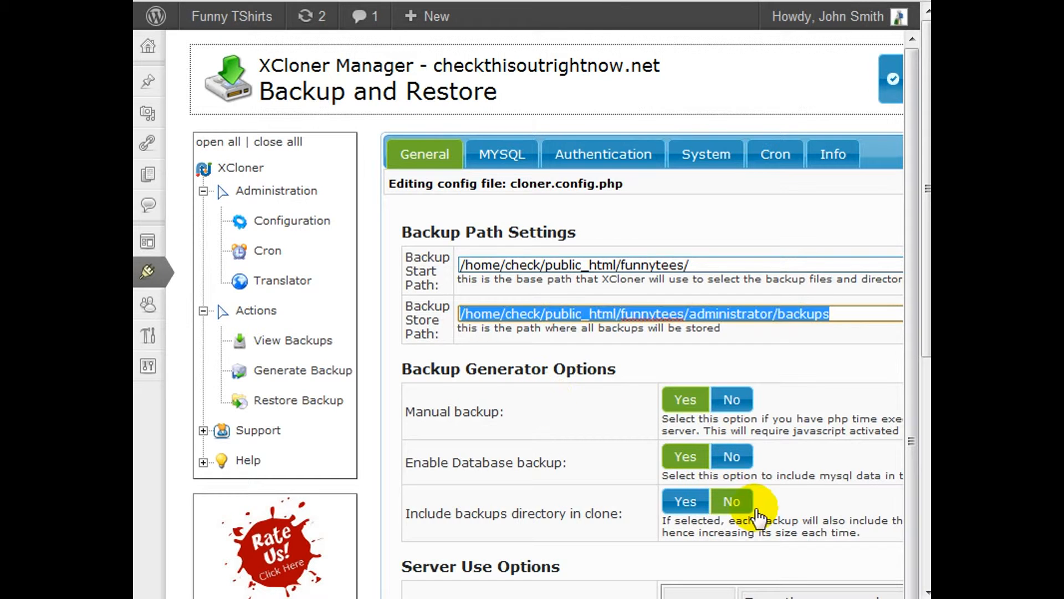
Review the Backup Generator Options and set Manual backup to No.
scroll(801, 437, "down", 1)
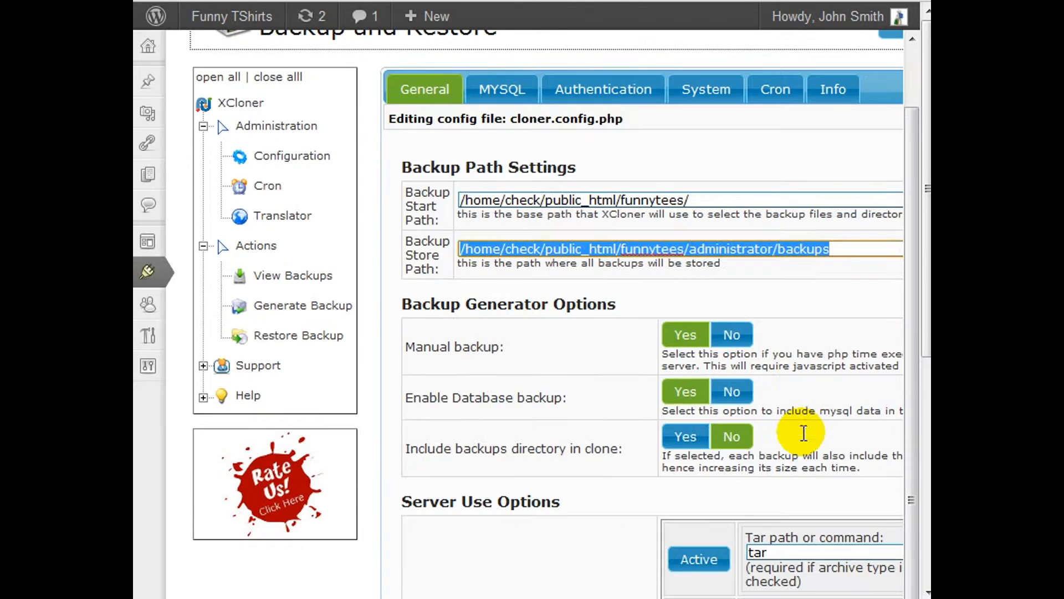
scroll(801, 431, "down", 4)
scroll(498, 280, "up", 3)
scroll(563, 311, "down", 3)
scroll(565, 312, "up", 1)
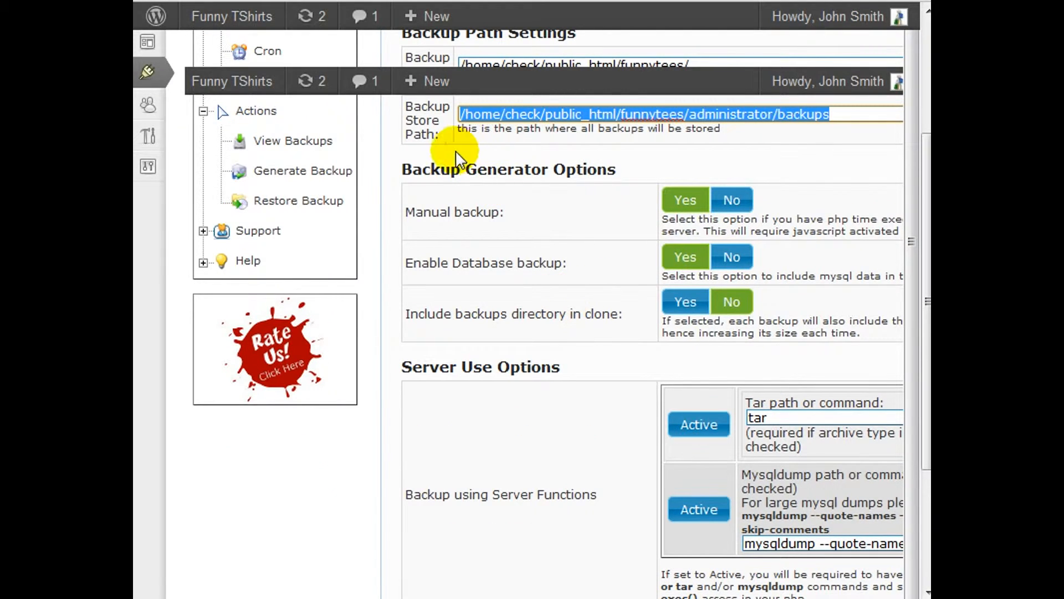
left_click(550, 221)
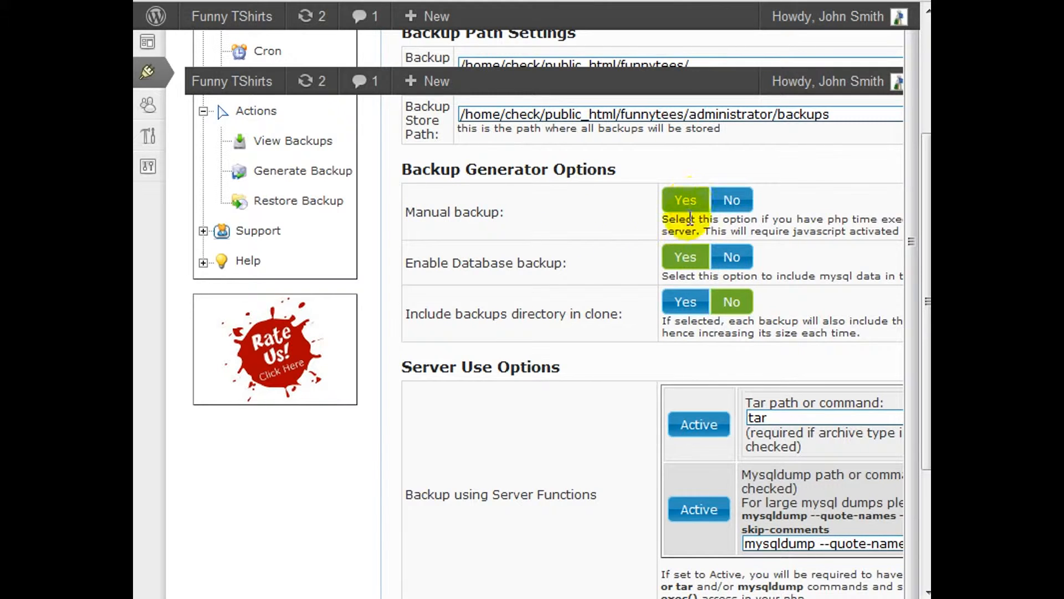
left_click(874, 219)
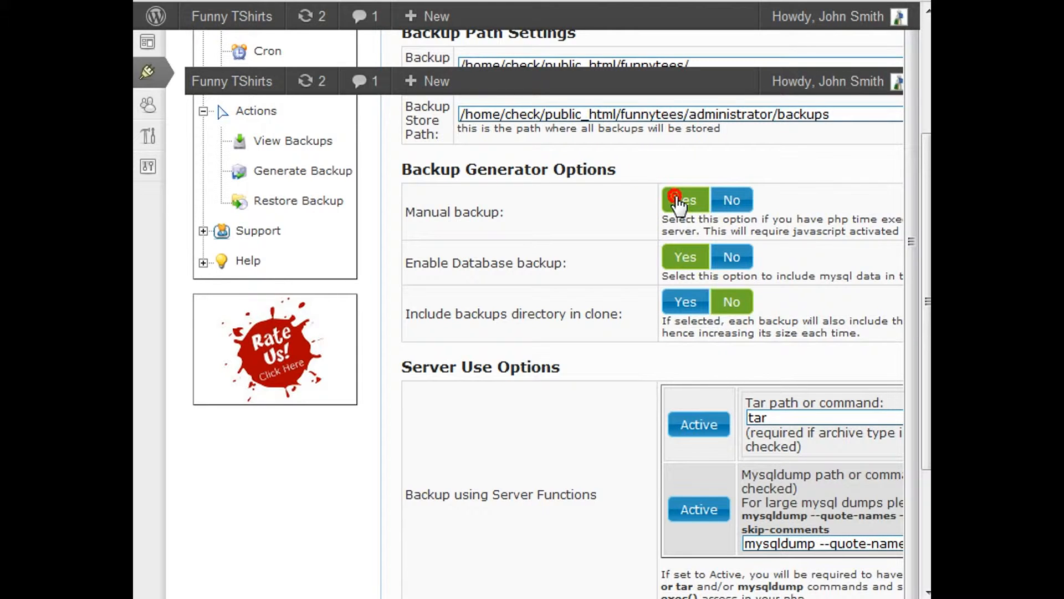
left_click(731, 199)
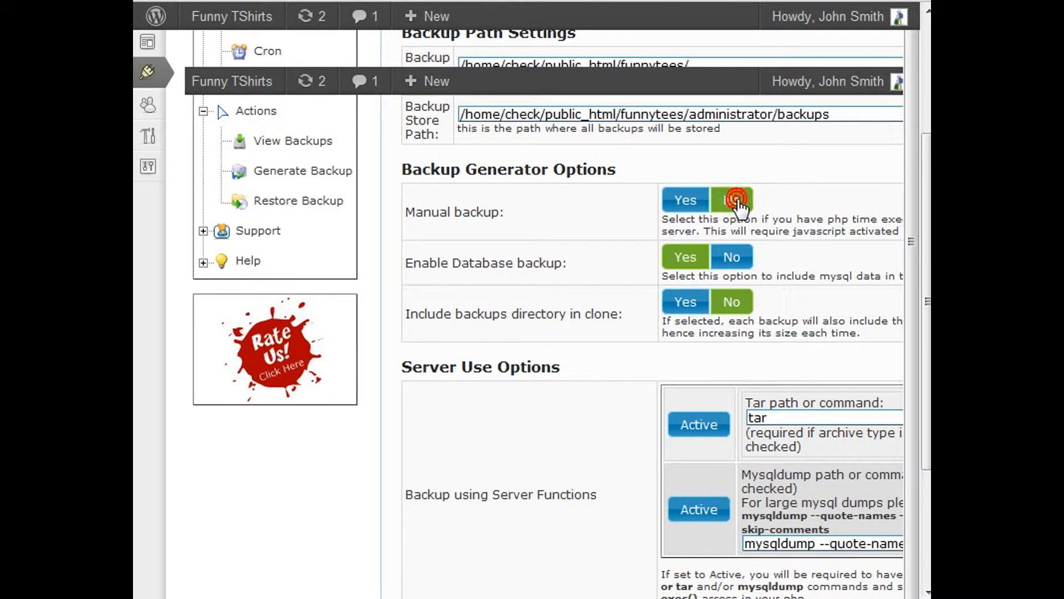
Set Manual backup to Yes and Include backups directory in clone to No in the Backup Generator Options.
left_click(685, 201)
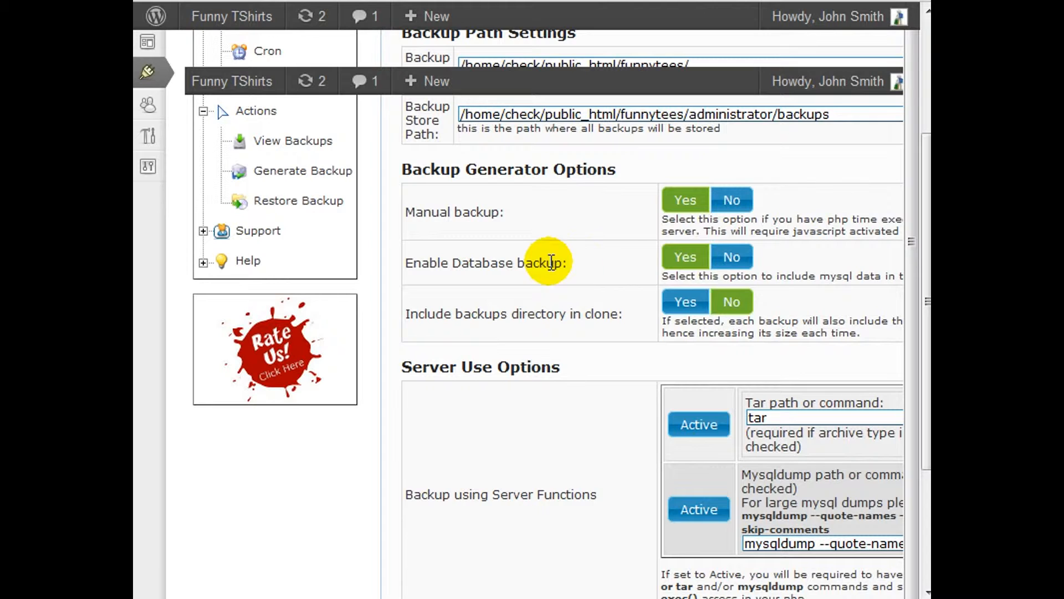
scroll(594, 238, "down", 2)
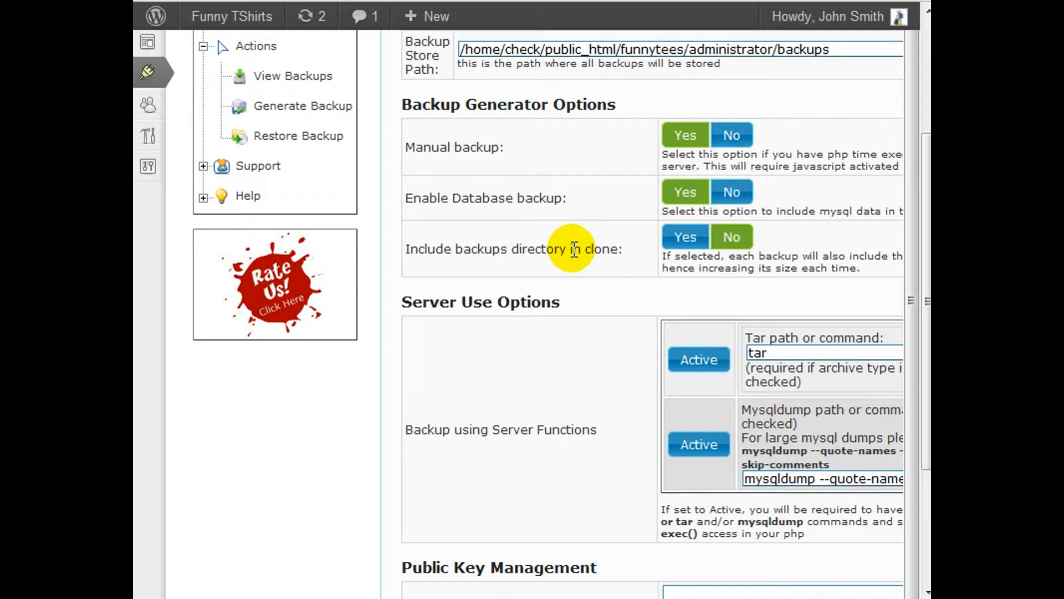
left_click(681, 238)
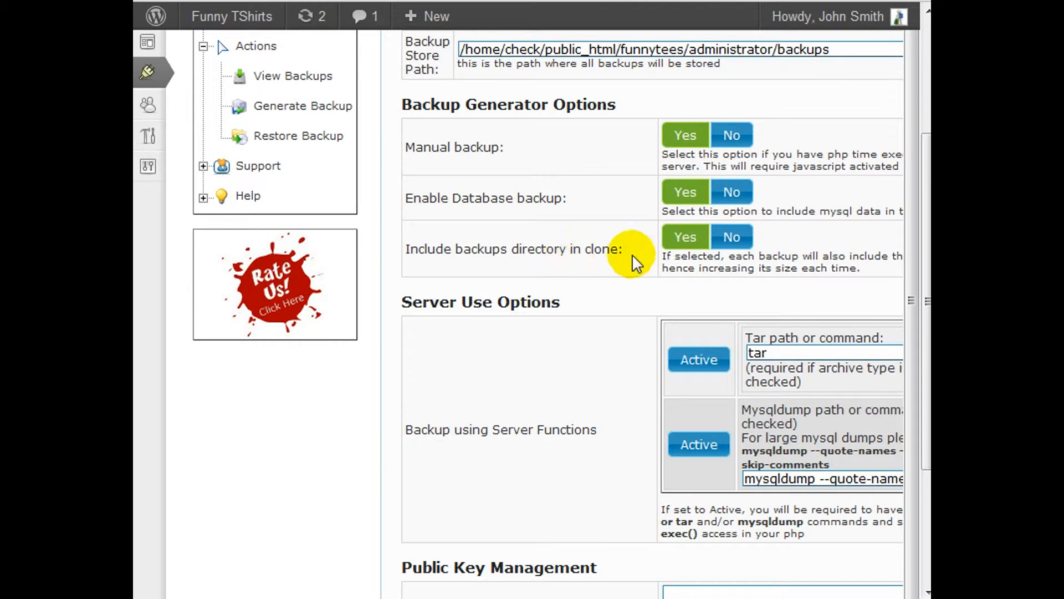
left_click(732, 238)
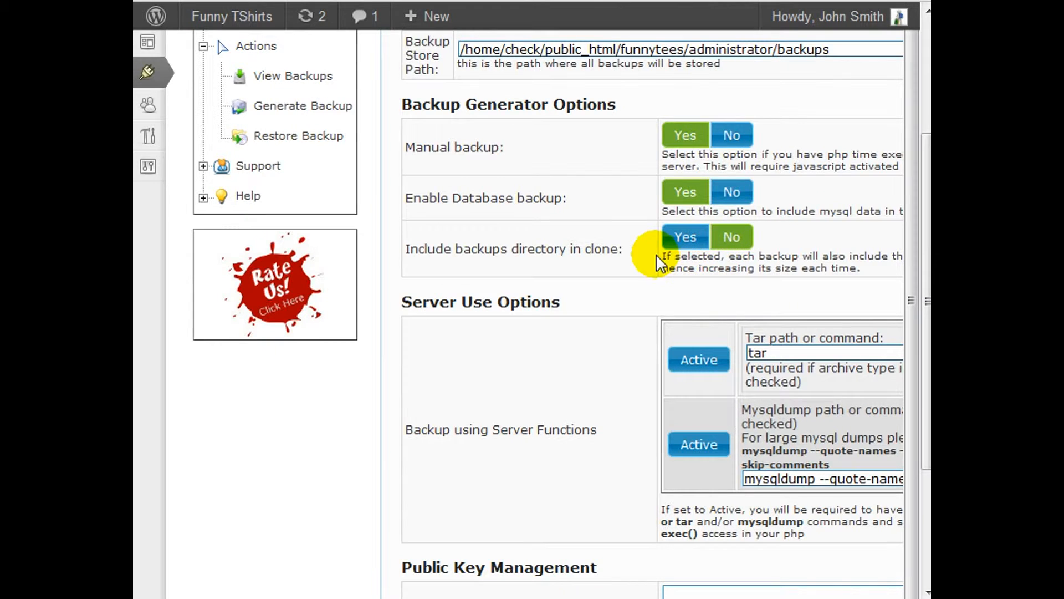
Review the Server Use Options and Public Key Management sections and save the XCloner configuration.
scroll(621, 260, "down", 3)
scroll(621, 258, "up", 1)
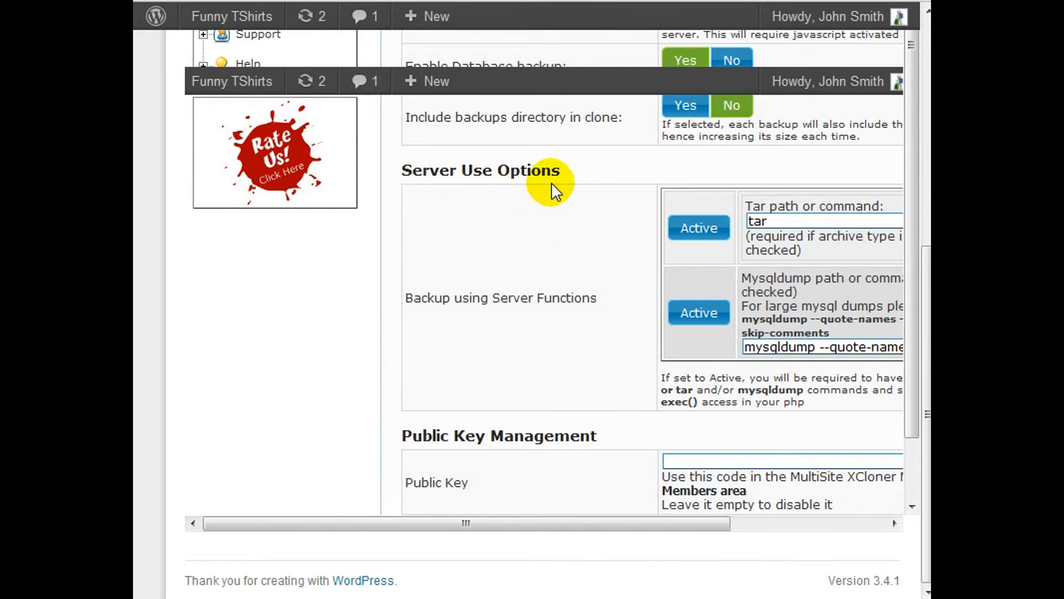
scroll(612, 248, "down", 1)
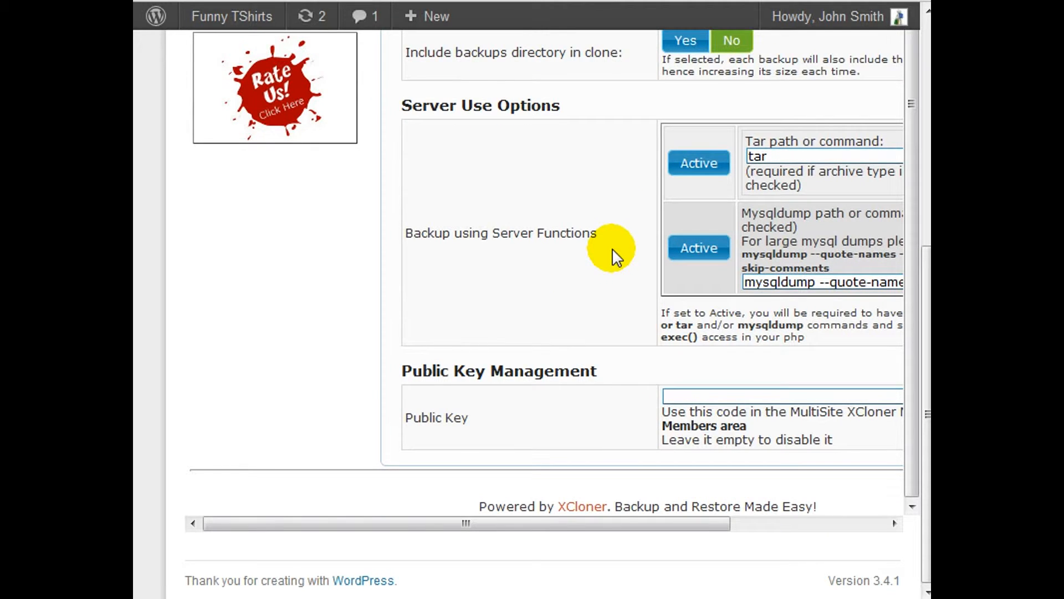
scroll(606, 271, "up", 6)
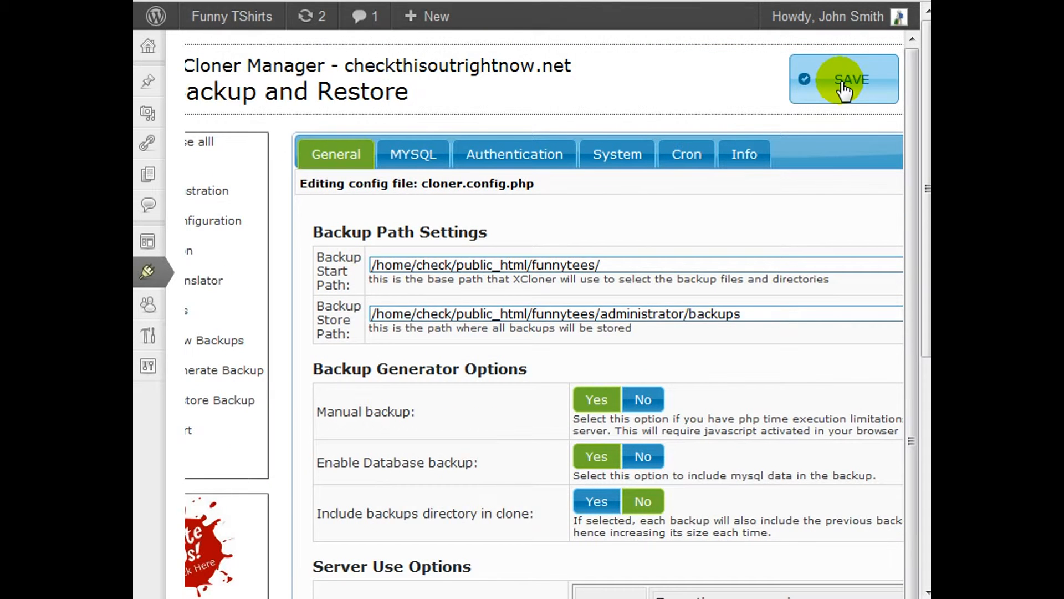
left_click(843, 83)
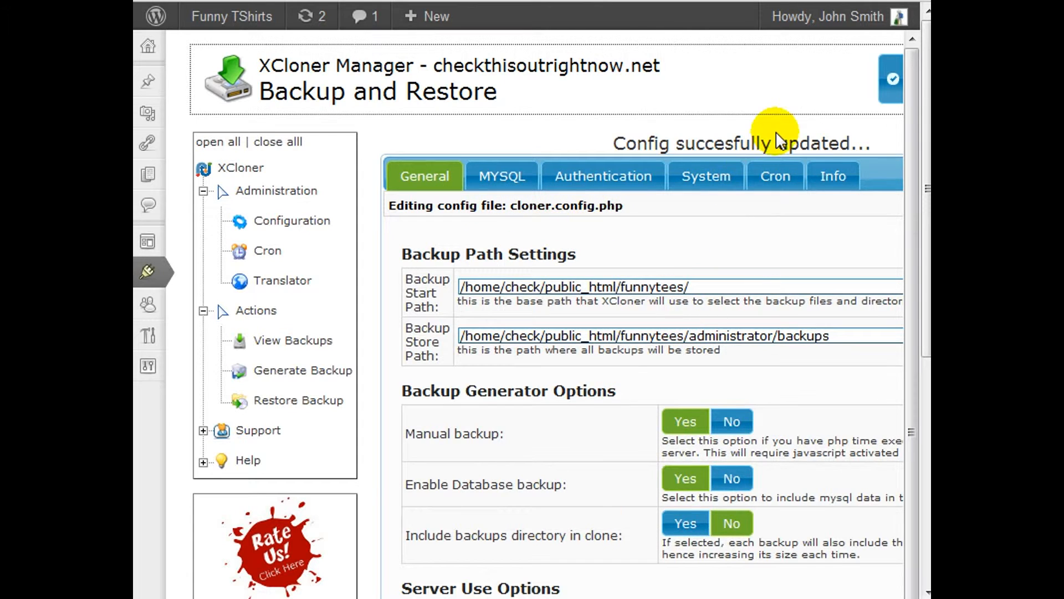
Examine the saved General options, the MySQL connection settings, the user authentication area and the System settings.
scroll(632, 303, "down", 2)
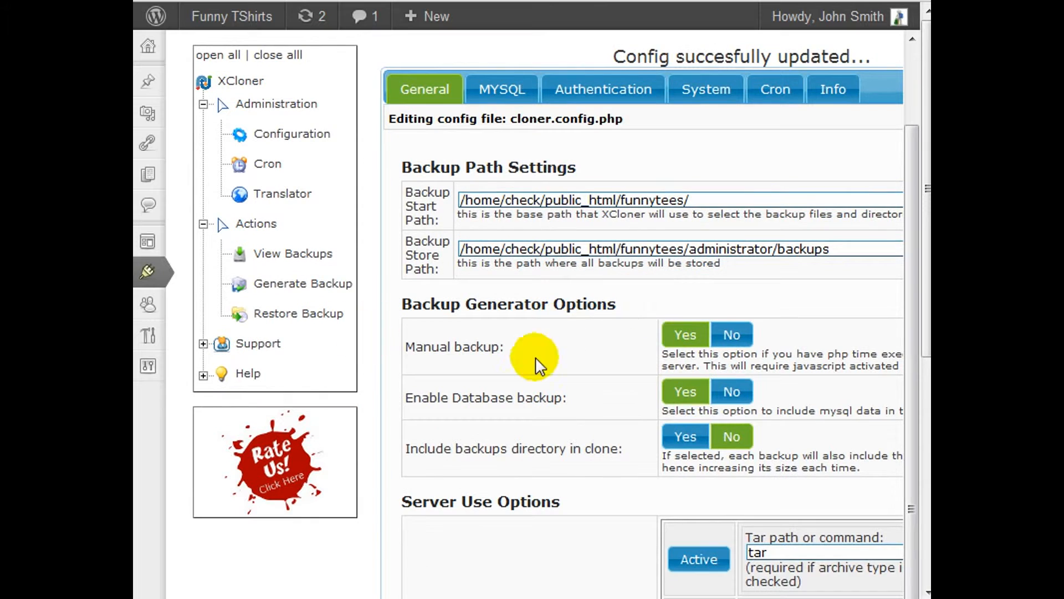
scroll(582, 348, "up", 2)
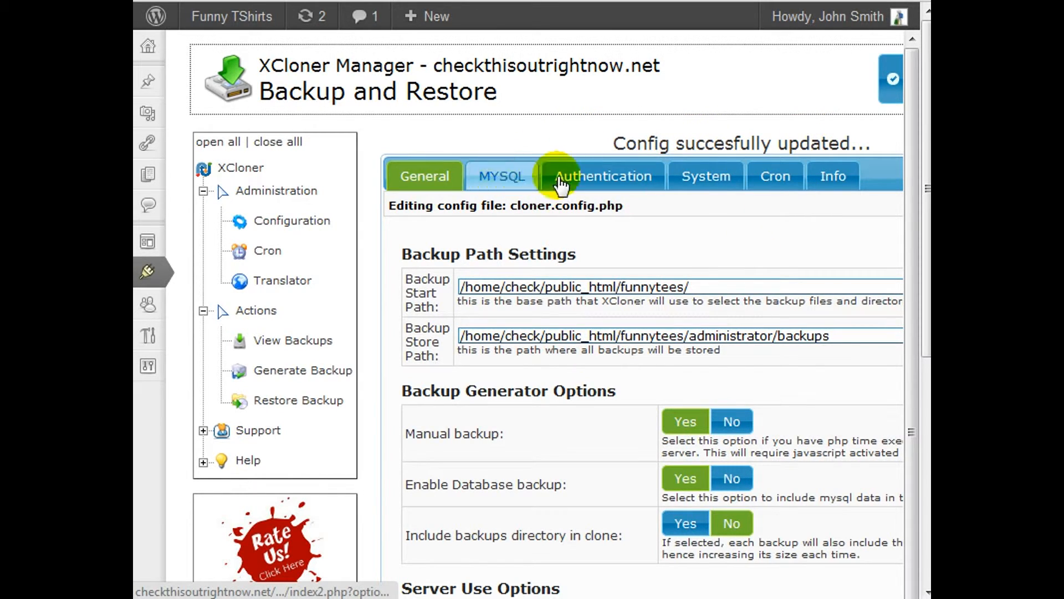
left_click(514, 178)
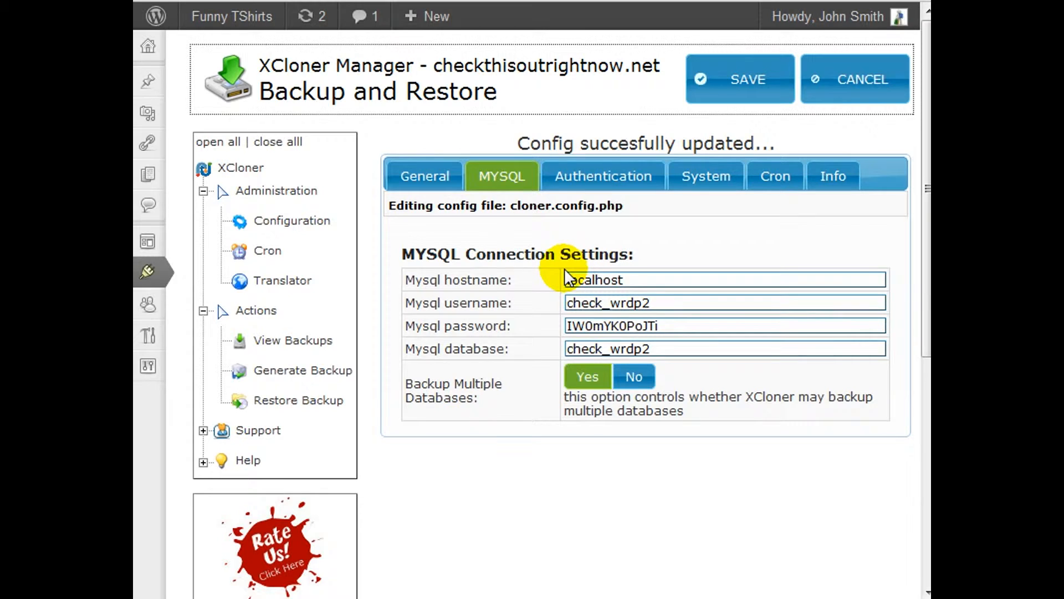
left_click(631, 178)
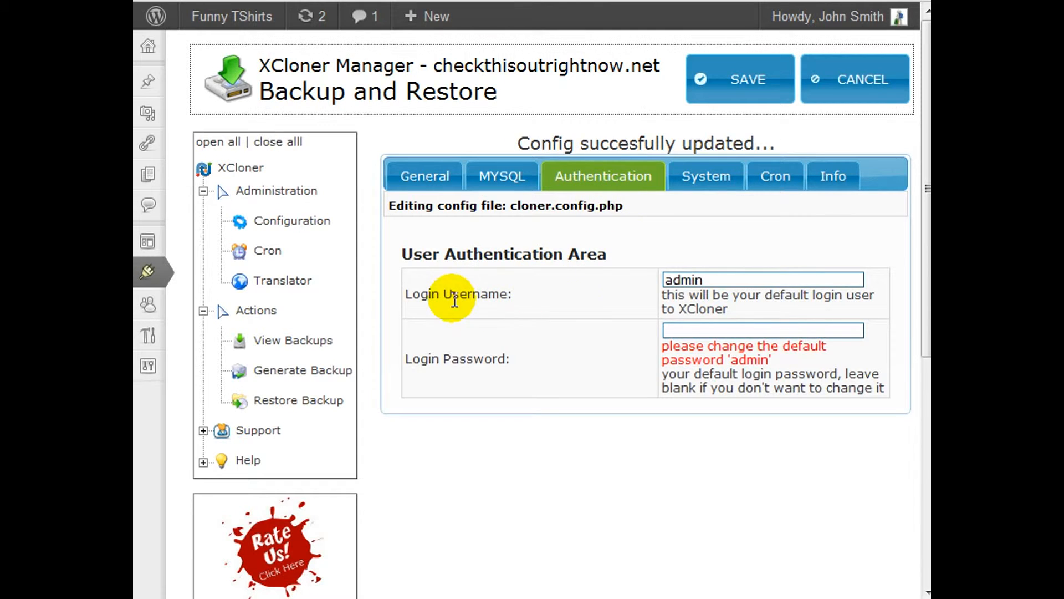
left_click(718, 330)
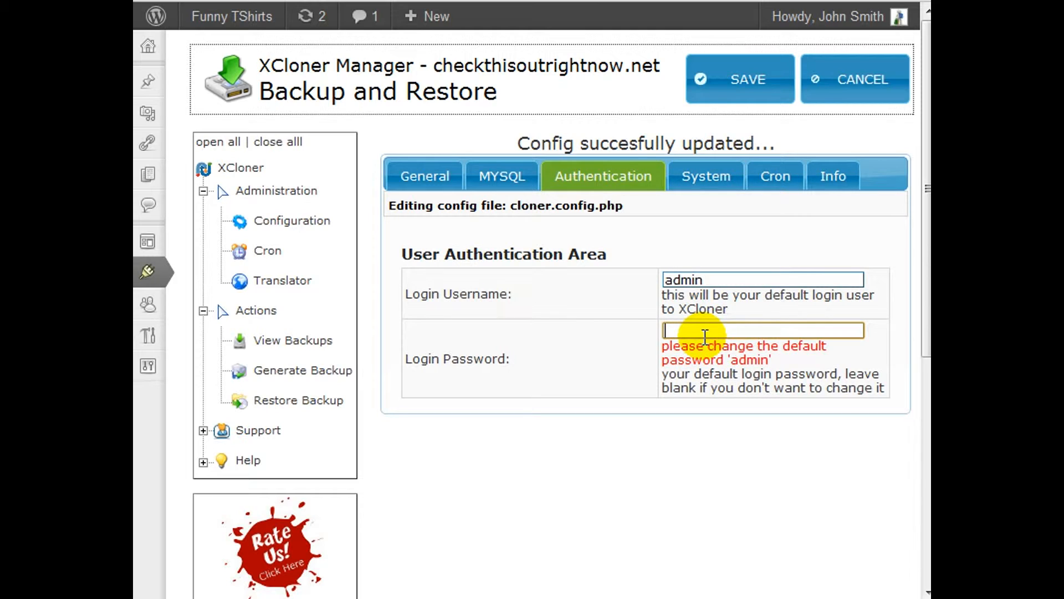
left_click(701, 178)
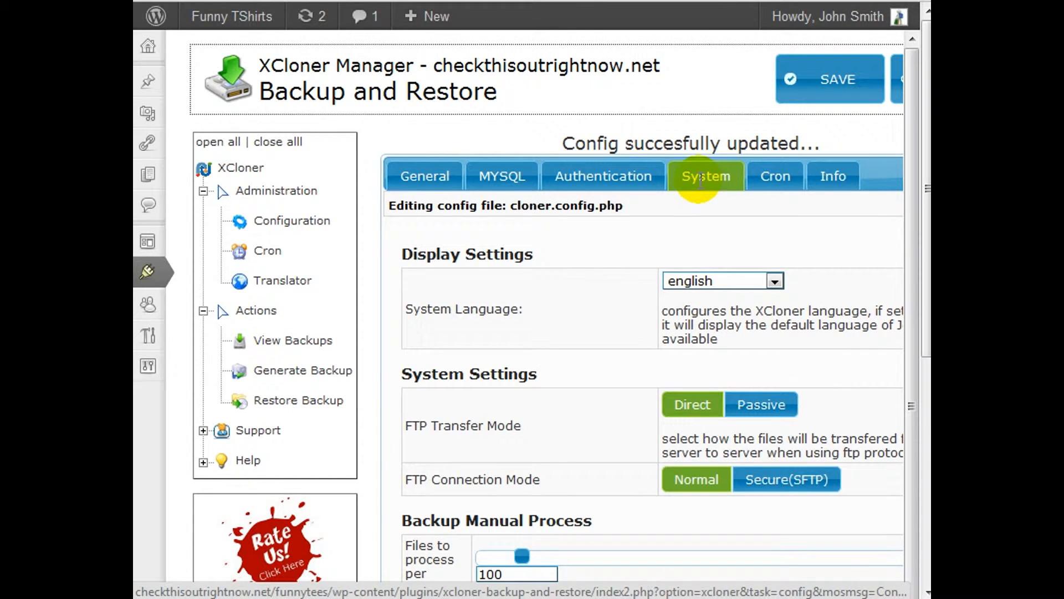
scroll(781, 278, "down", 5)
scroll(782, 278, "down", 5)
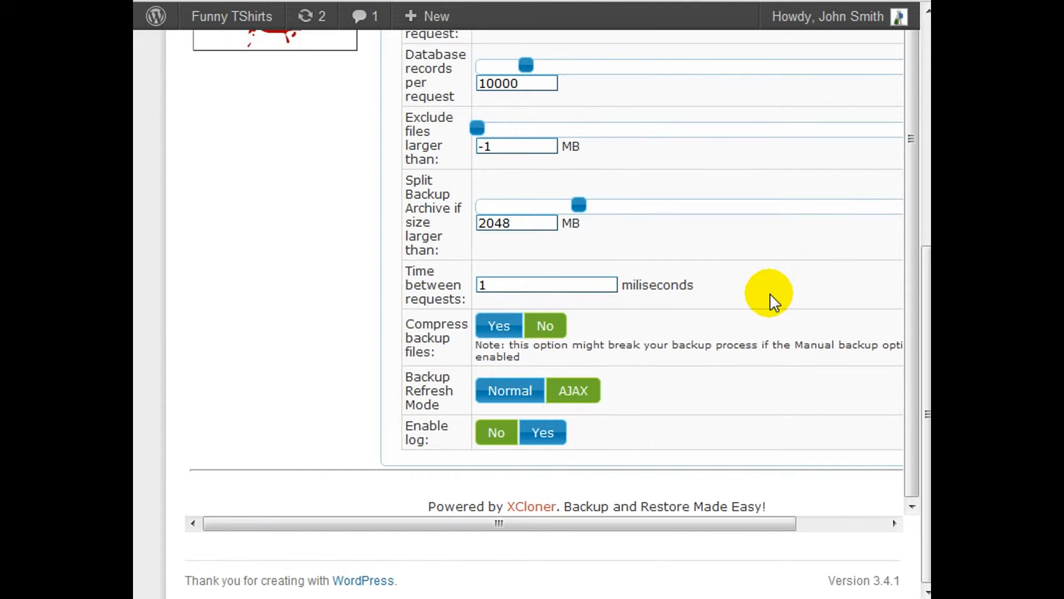
scroll(752, 296, "up", 10)
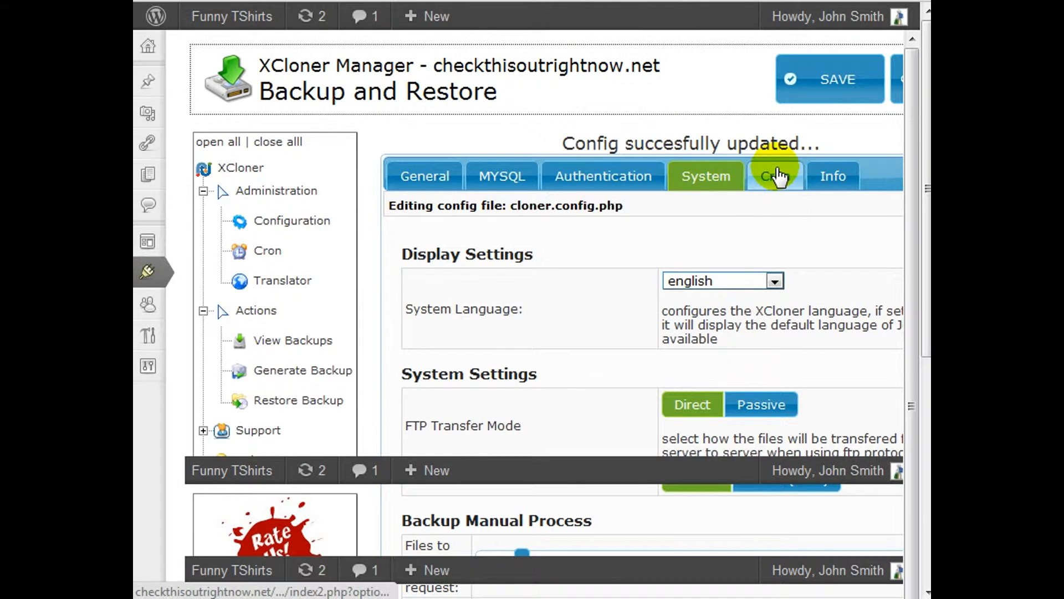
Fill in the address for Email cron log to in the Cron settings and save the configuration.
left_click(774, 174)
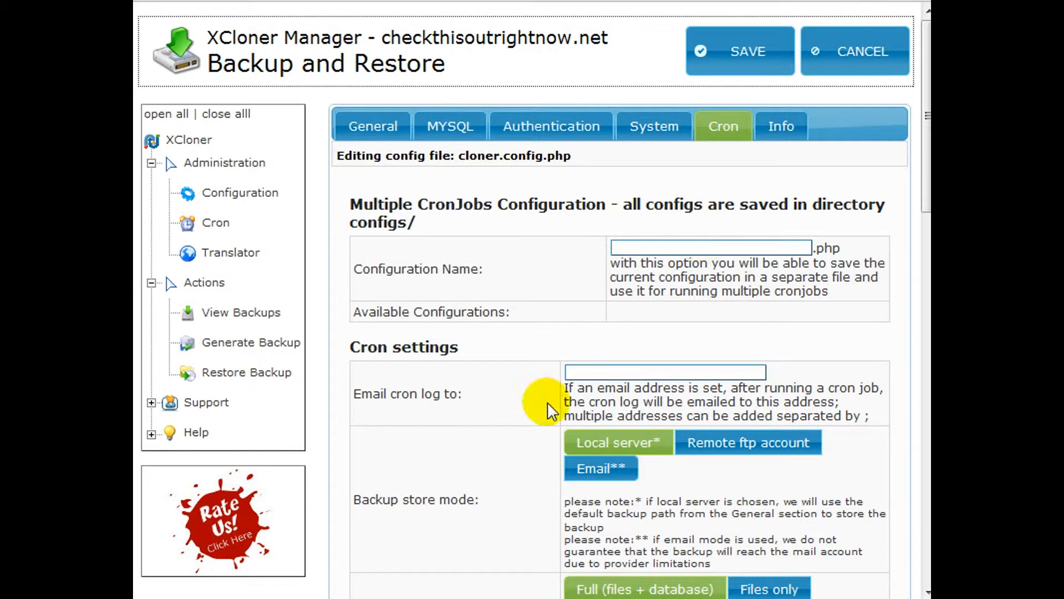
left_click(628, 371)
type("s")
key("ctrl+a")
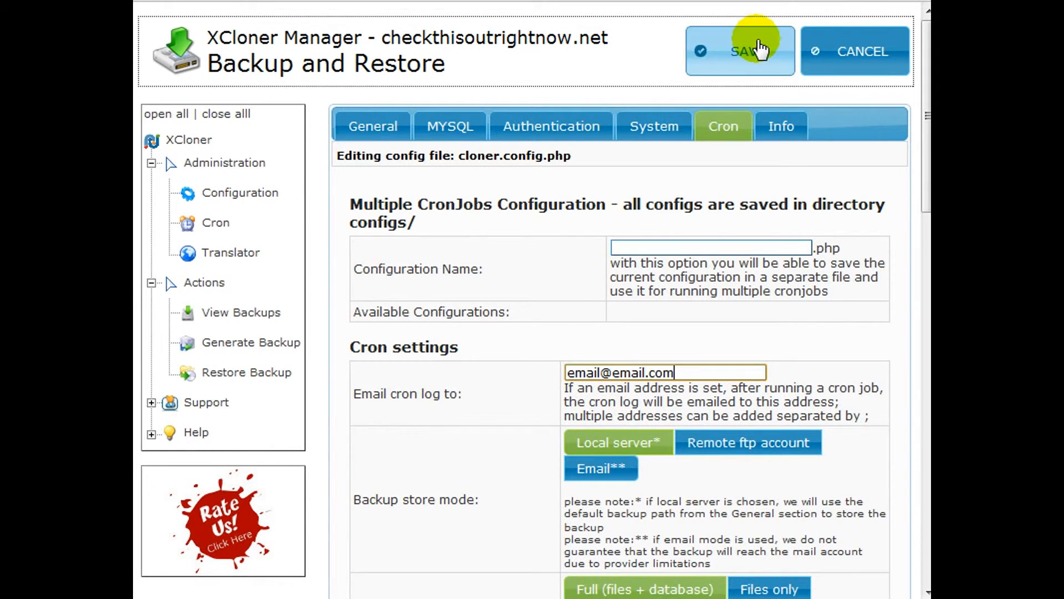
left_click(754, 40)
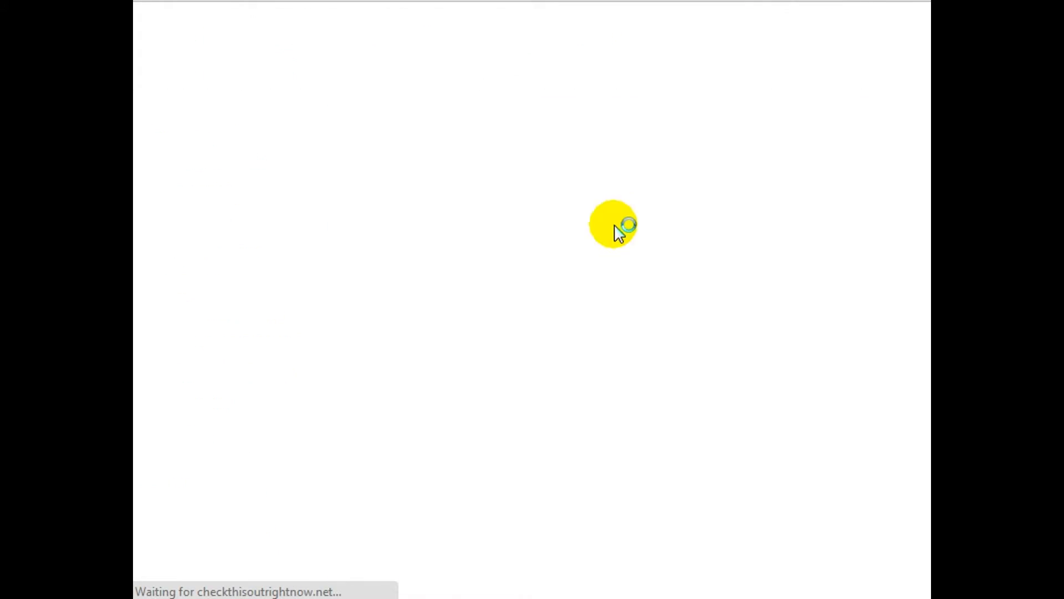
Open XCloner's Cron Command Setup and copy the whole /usr/bin/php command that runs cloner.cron.php.
left_click(223, 224)
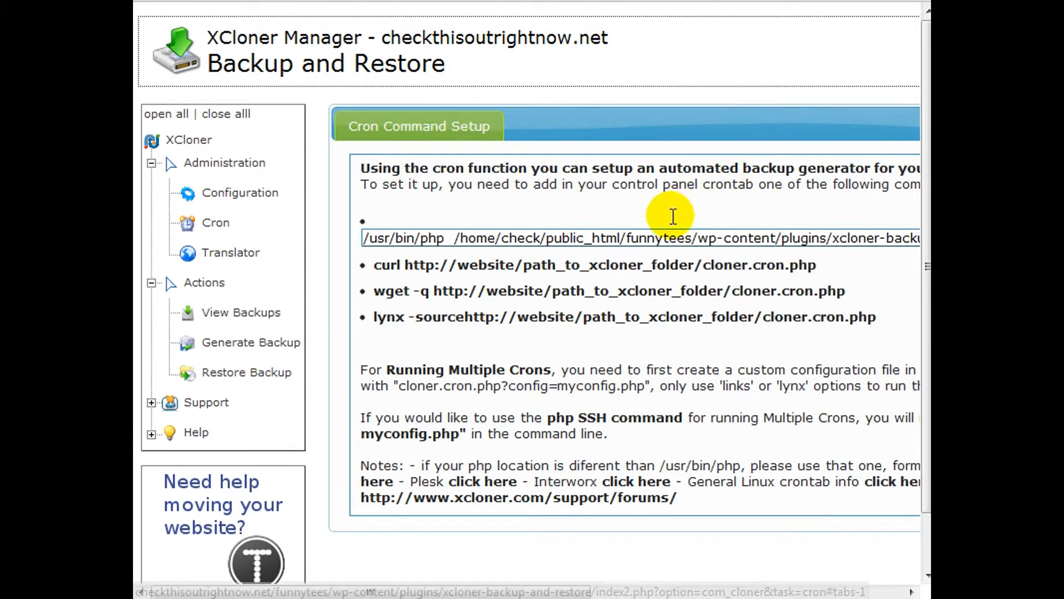
left_click_drag(589, 590, 721, 592)
left_click(657, 238)
left_click(887, 238)
left_click_drag(888, 238, 150, 238)
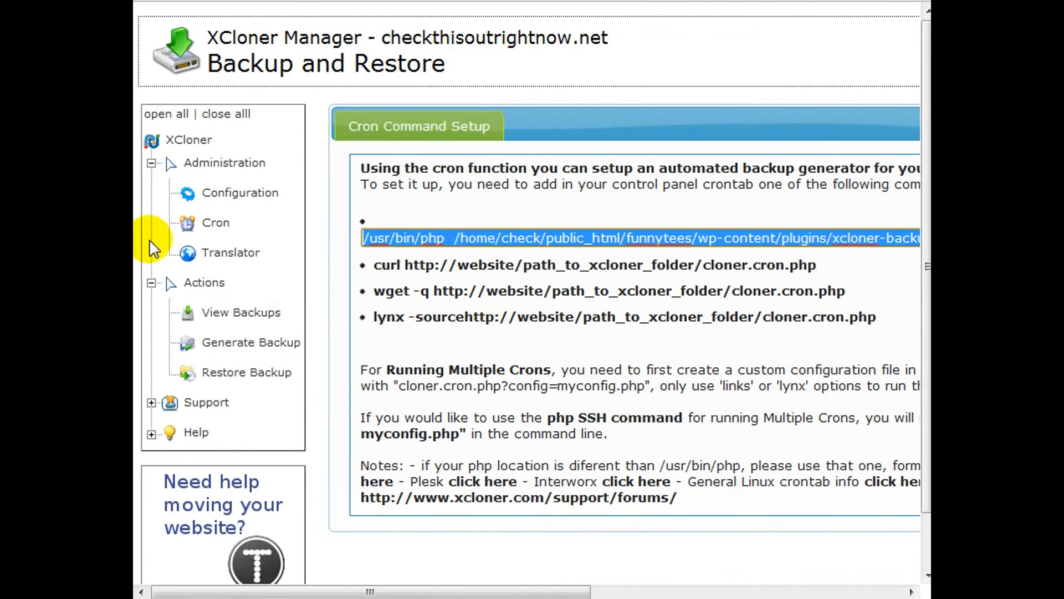
right_click(525, 239)
left_click(556, 312)
Switch to cPanel, search the page for "cron" and open Cron jobs.
key("ctrl+Tab")
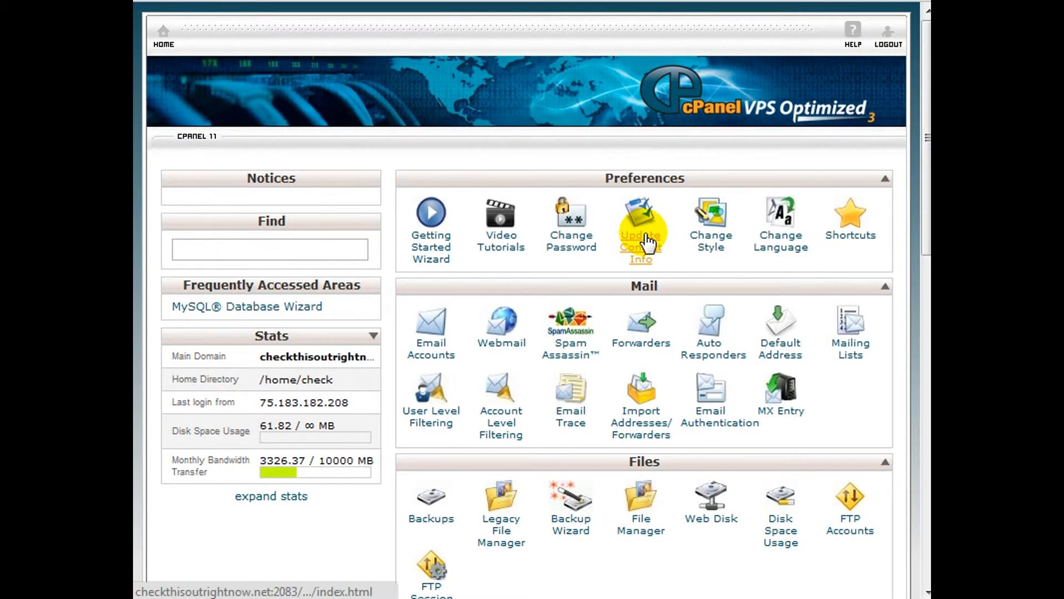
scroll(647, 241, "down", 10)
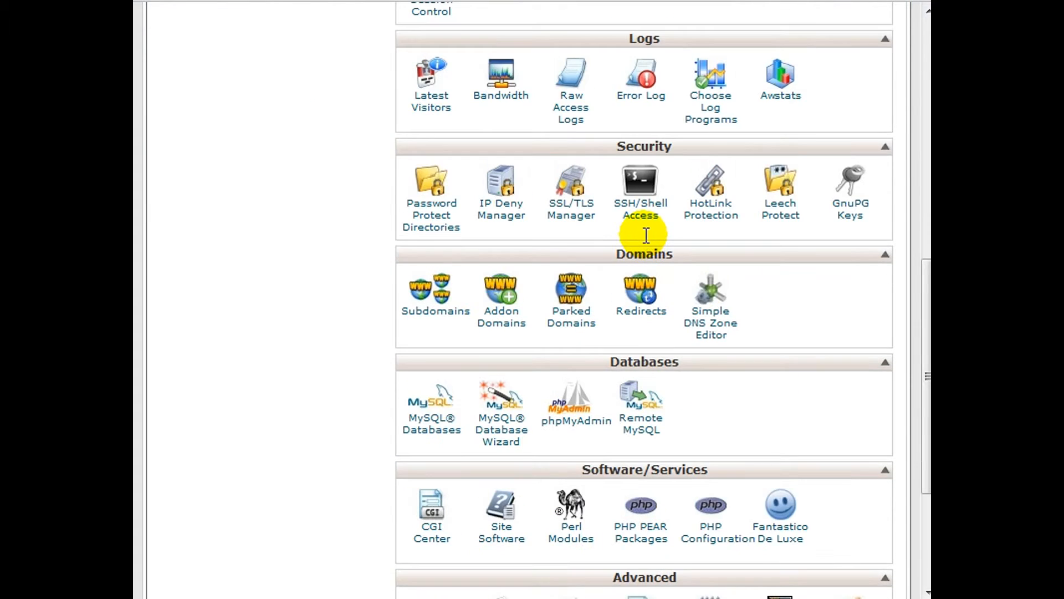
key("ctrl+f")
type("cron")
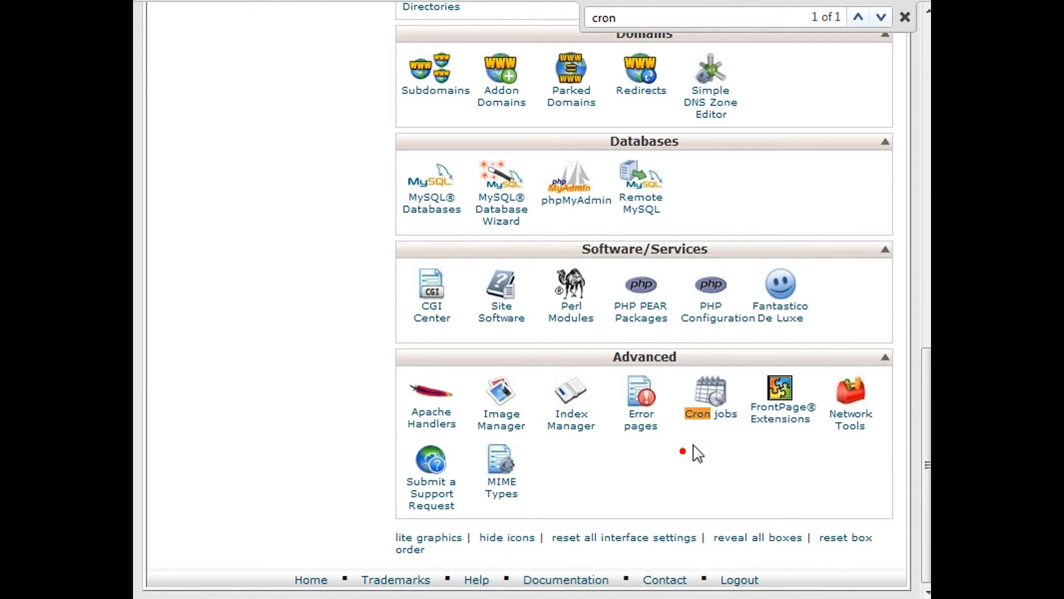
left_click(712, 400)
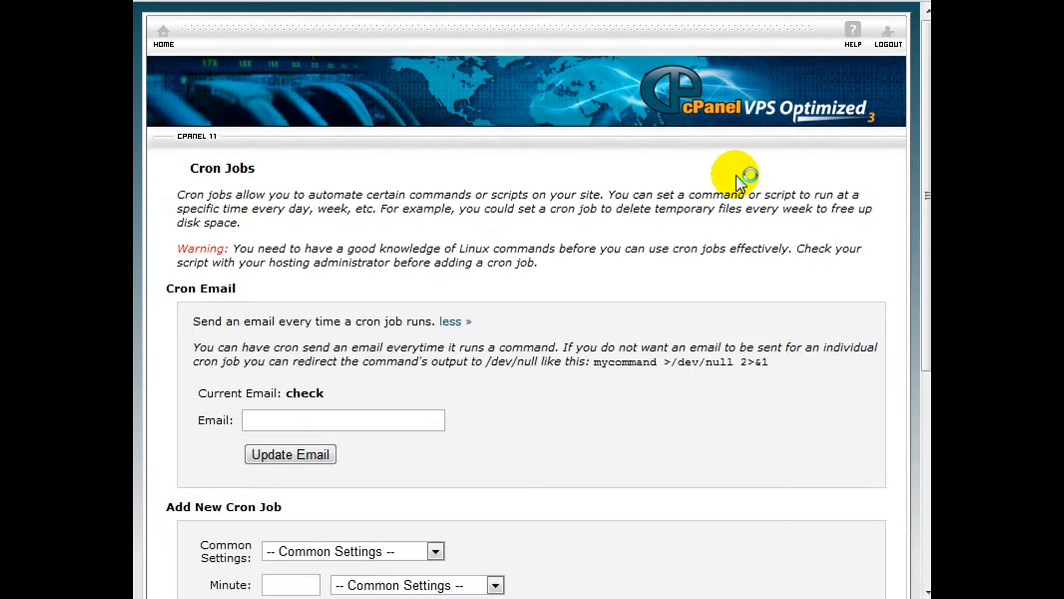
Set the schedule of the new cron job to Once a week (0 0 * * 0).
scroll(602, 238, "down", 3)
scroll(602, 238, "down", 2)
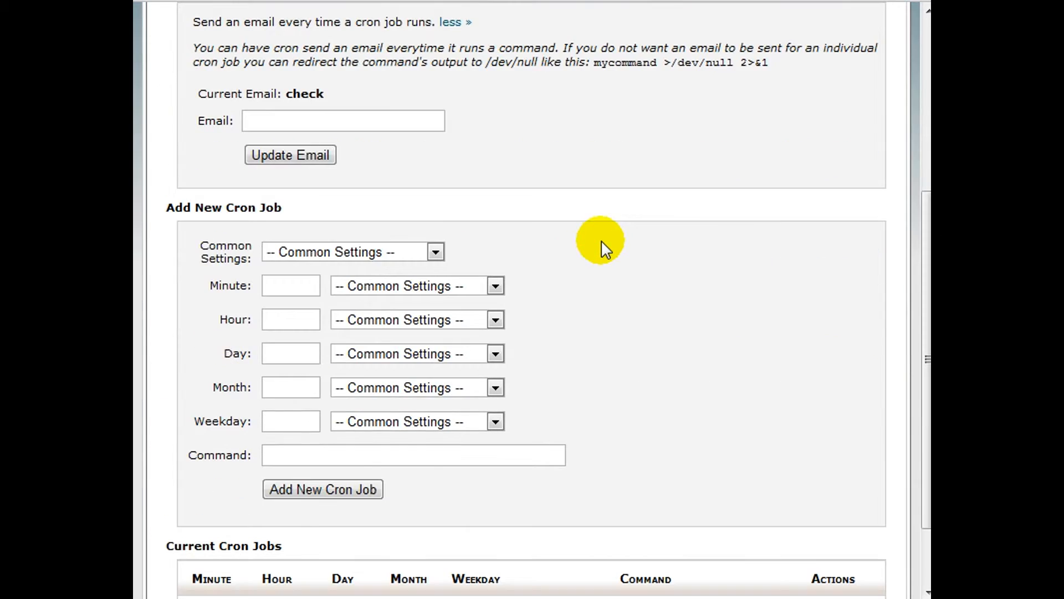
left_click(316, 257)
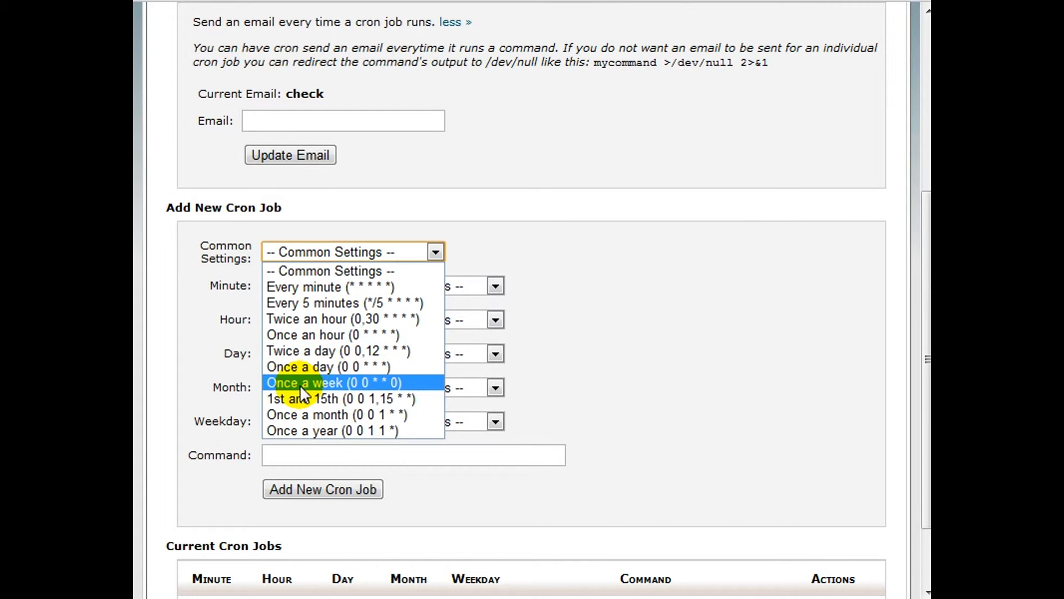
left_click(307, 365)
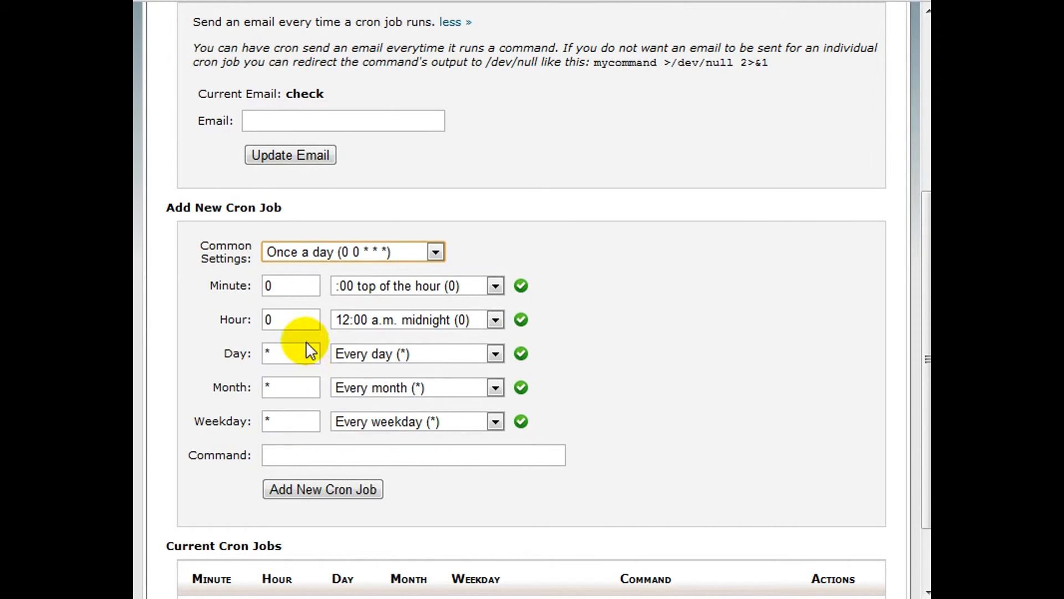
left_click(330, 252)
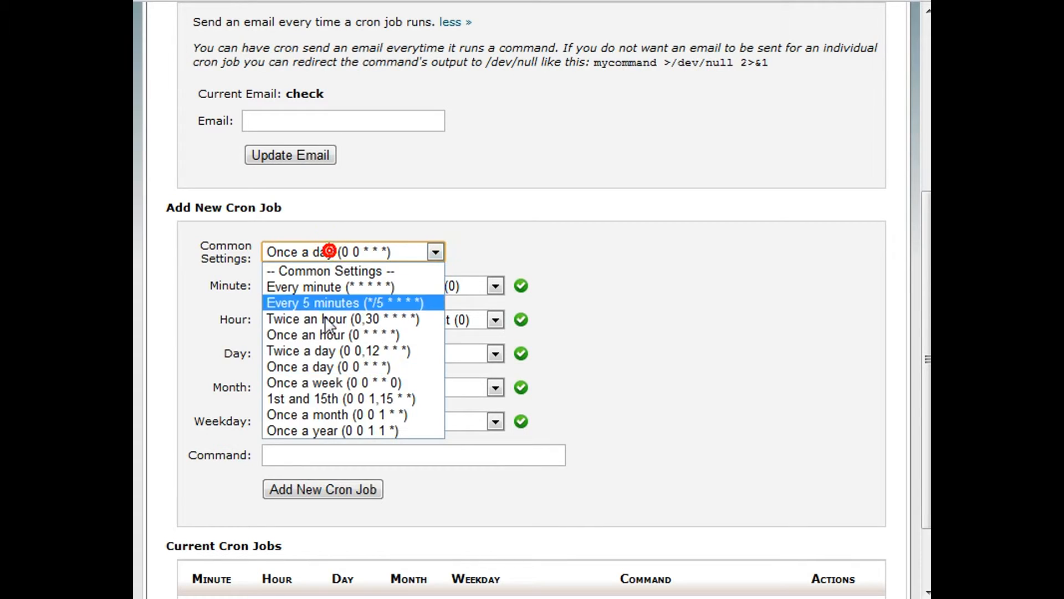
left_click(292, 382)
Paste the copied cloner.cron.php command as the cron job's command and add the new cron job.
left_click(299, 454)
left_click(297, 451)
key("ctrl+v")
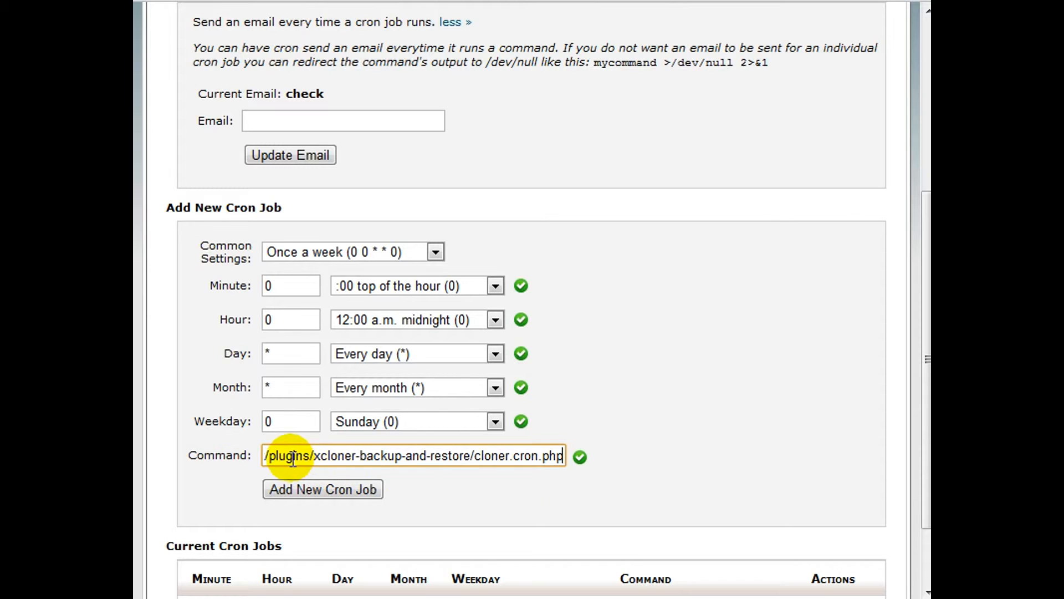
left_click(333, 494)
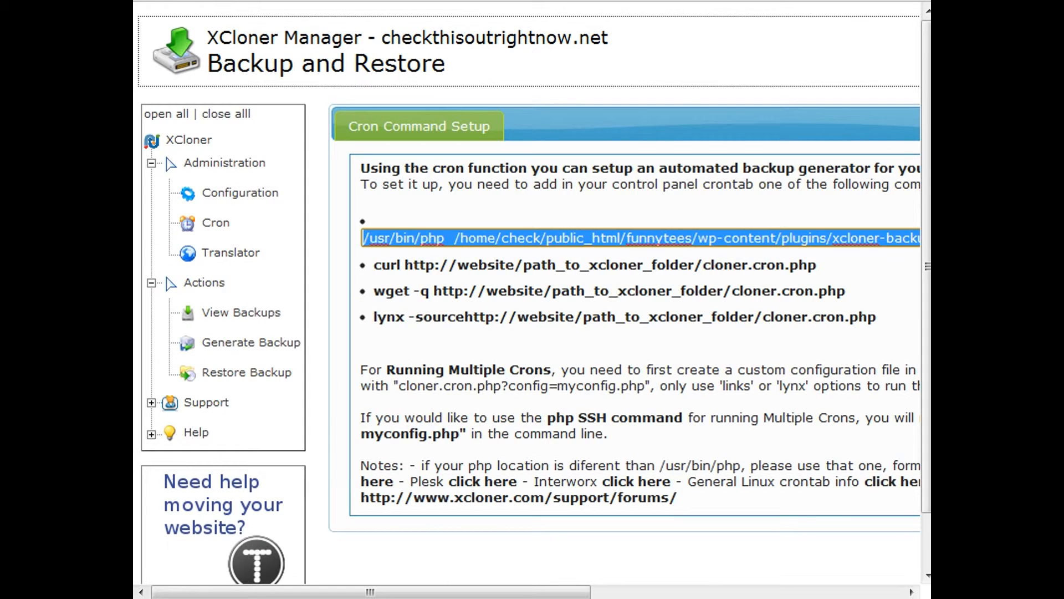
Switch back to XCloner, open Generate Backup and select all tables from wp_blc_filters to wp_users in the exclusion list.
left_click_drag(571, 586, 671, 592)
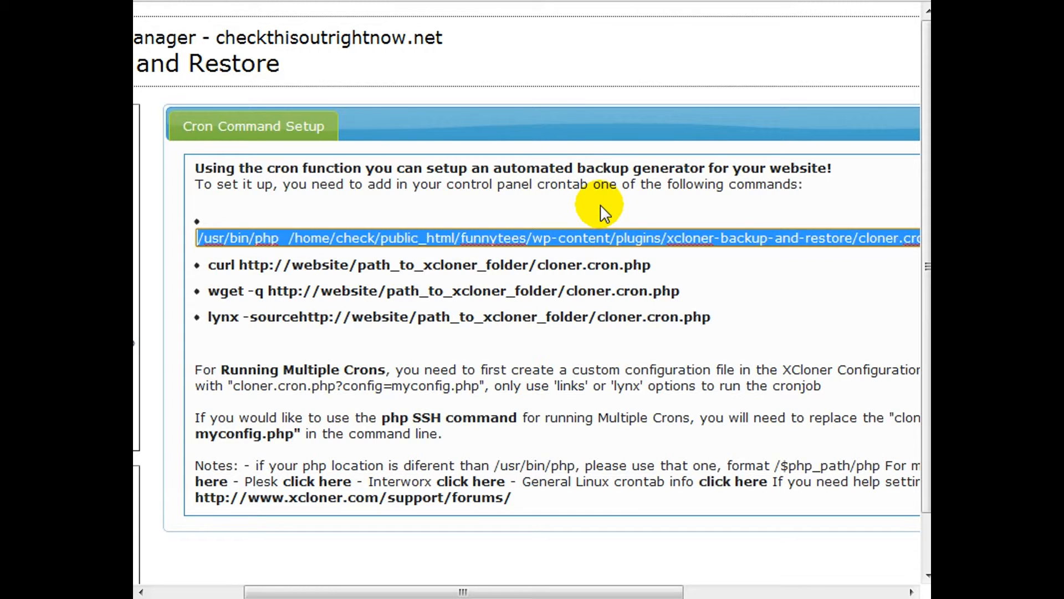
left_click_drag(544, 589, 452, 589)
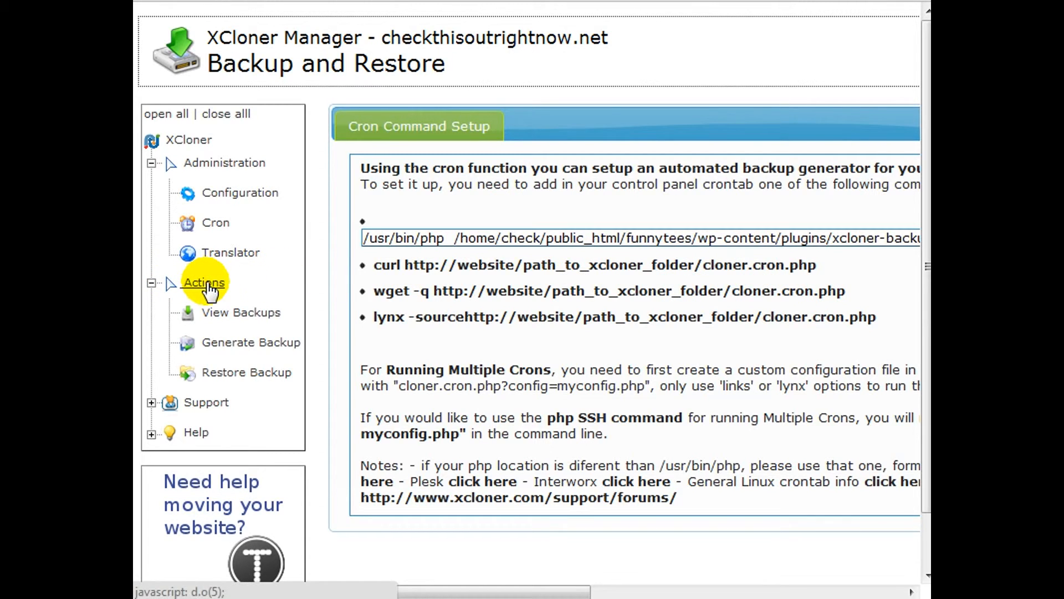
left_click(250, 348)
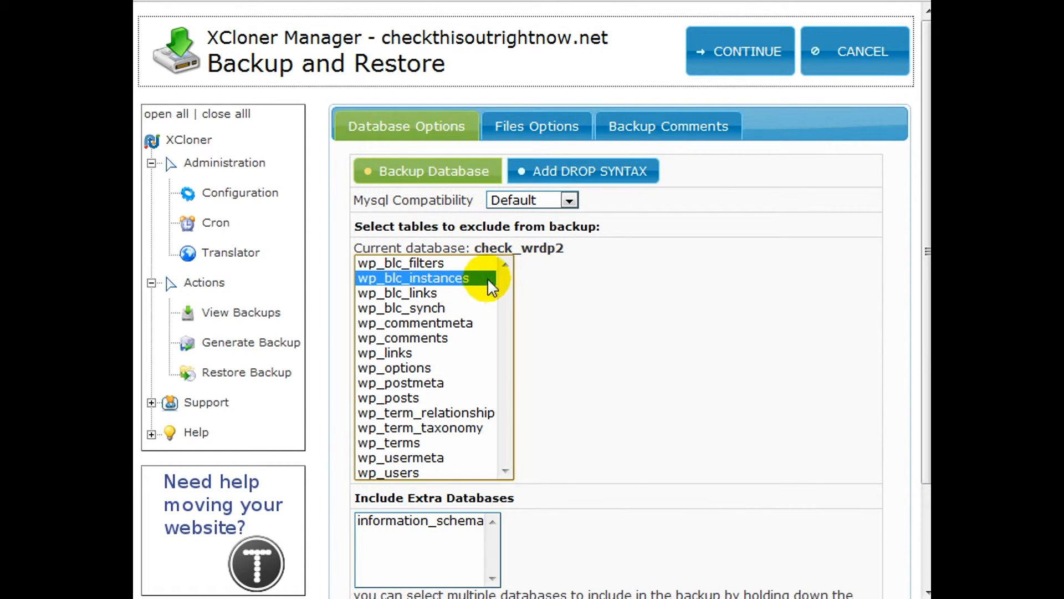
left_click_drag(477, 248, 577, 253)
left_click(445, 264)
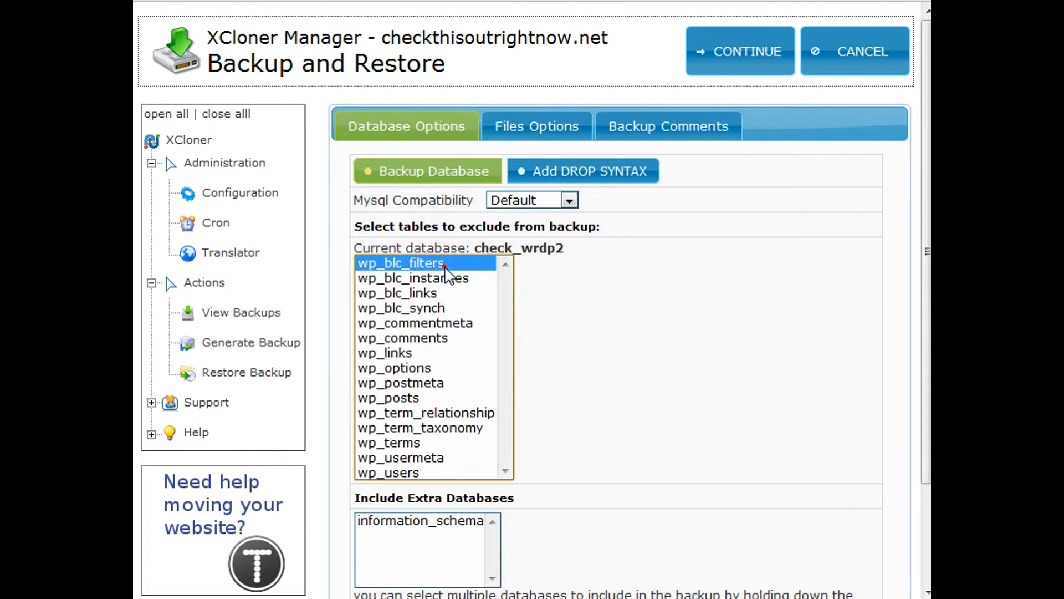
left_click(462, 472, "shift")
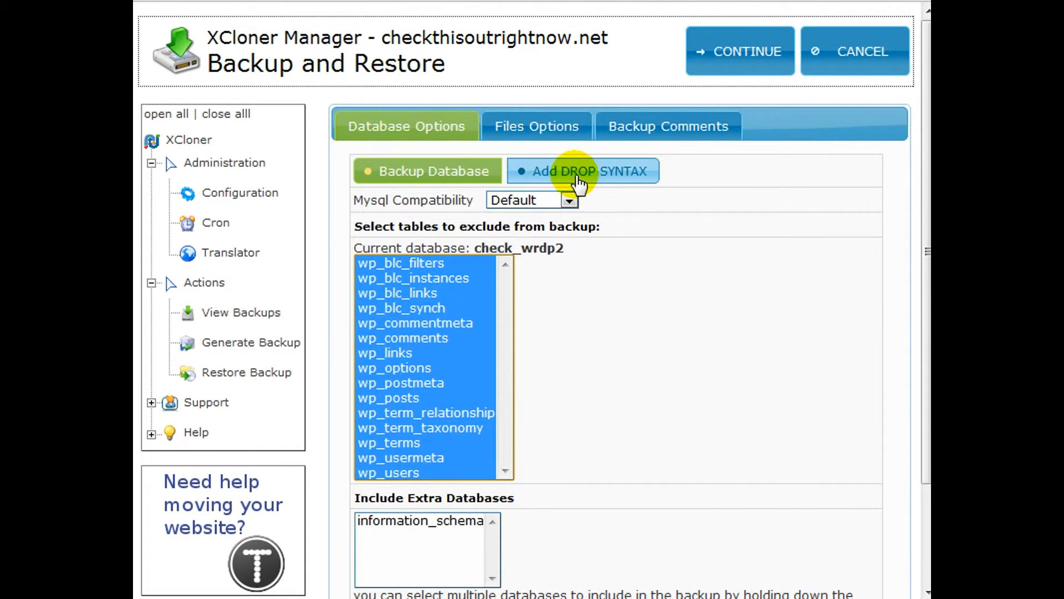
Review the files options of the backup, including the backup name field and the list of folders and files available for exclusion.
left_click(554, 131)
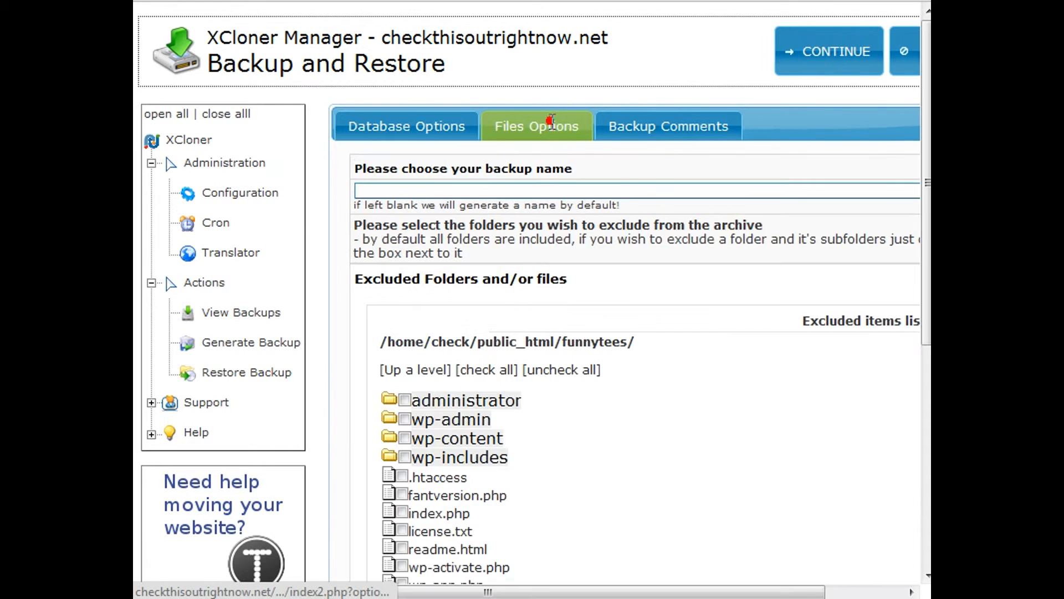
scroll(627, 335, "down", 3)
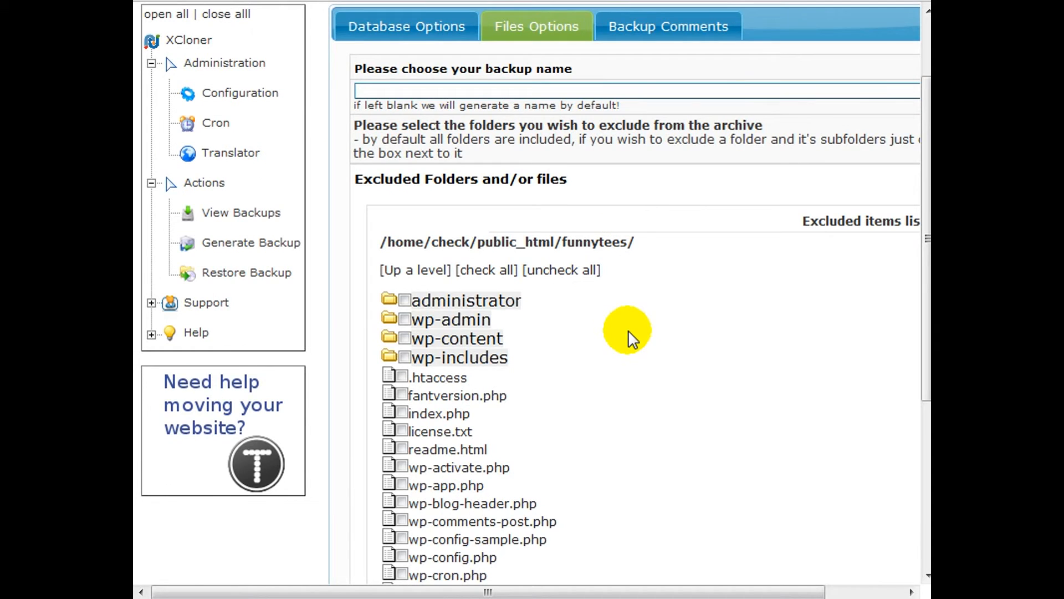
left_click_drag(731, 592, 808, 591)
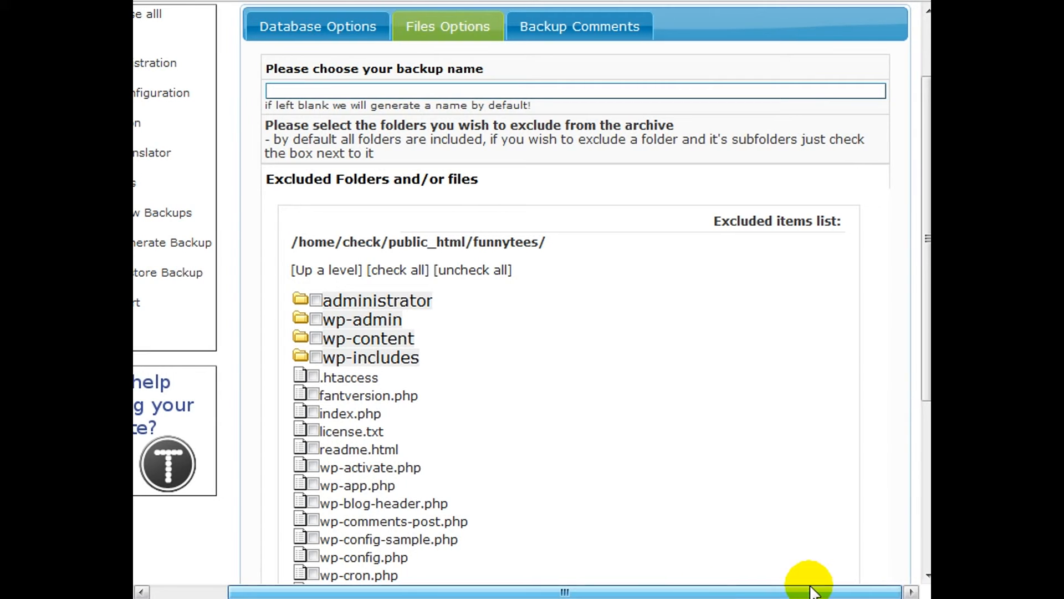
left_click(506, 90)
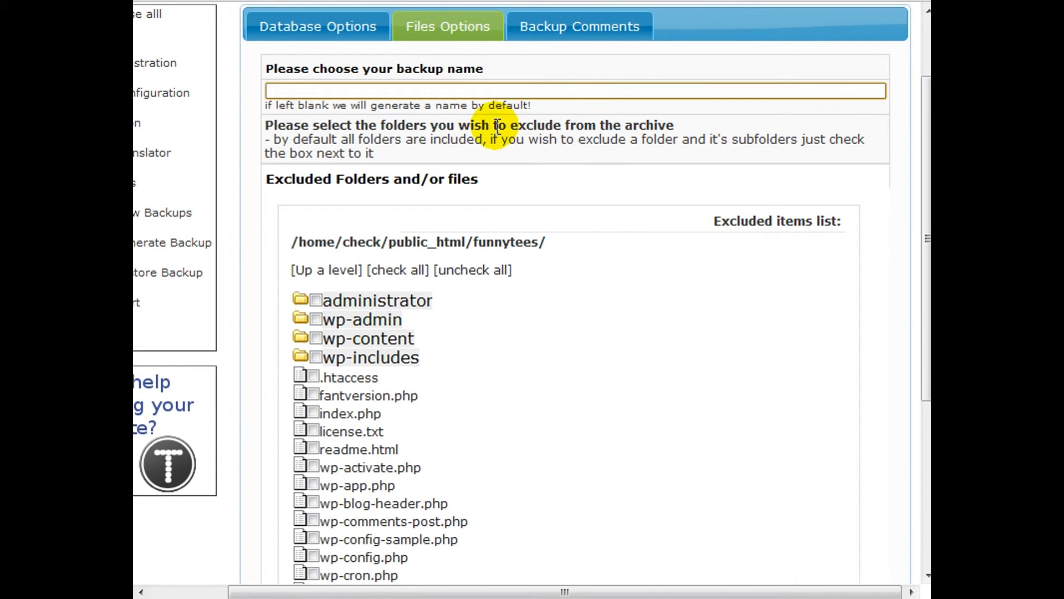
scroll(480, 224, "down", 3)
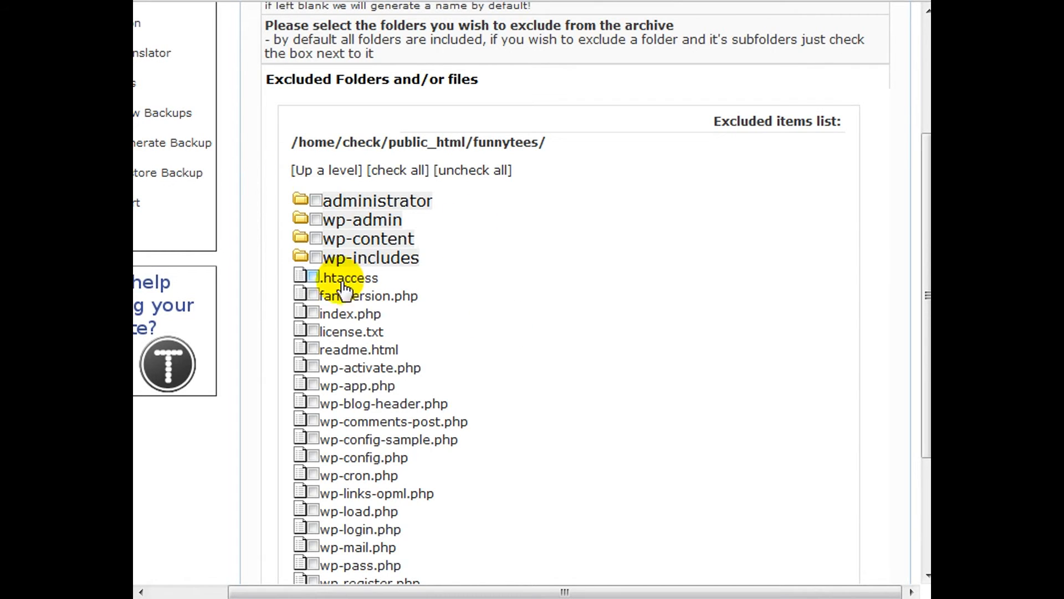
scroll(453, 254, "down", 3)
scroll(460, 260, "up", 6)
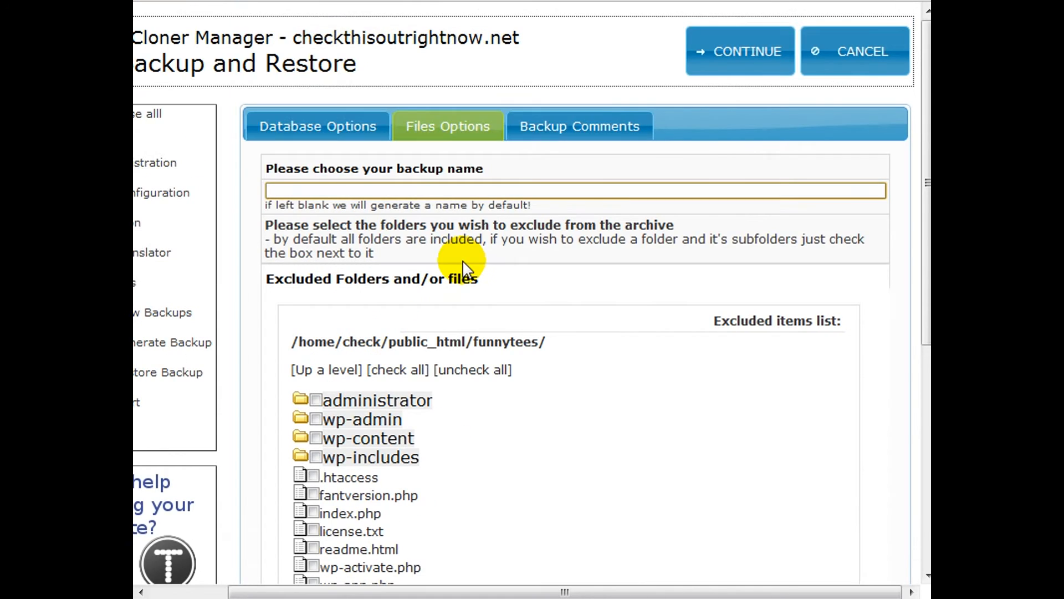
Check the backup comments, leave them blank, and generate the backup, closing the completion summary.
left_click(612, 137)
left_click(663, 301)
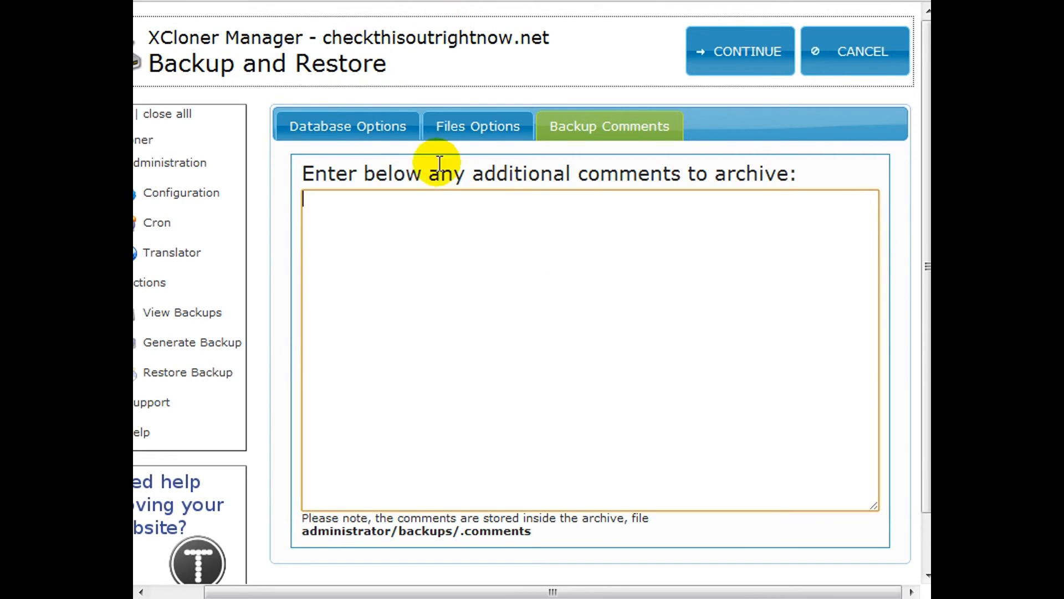
left_click(733, 63)
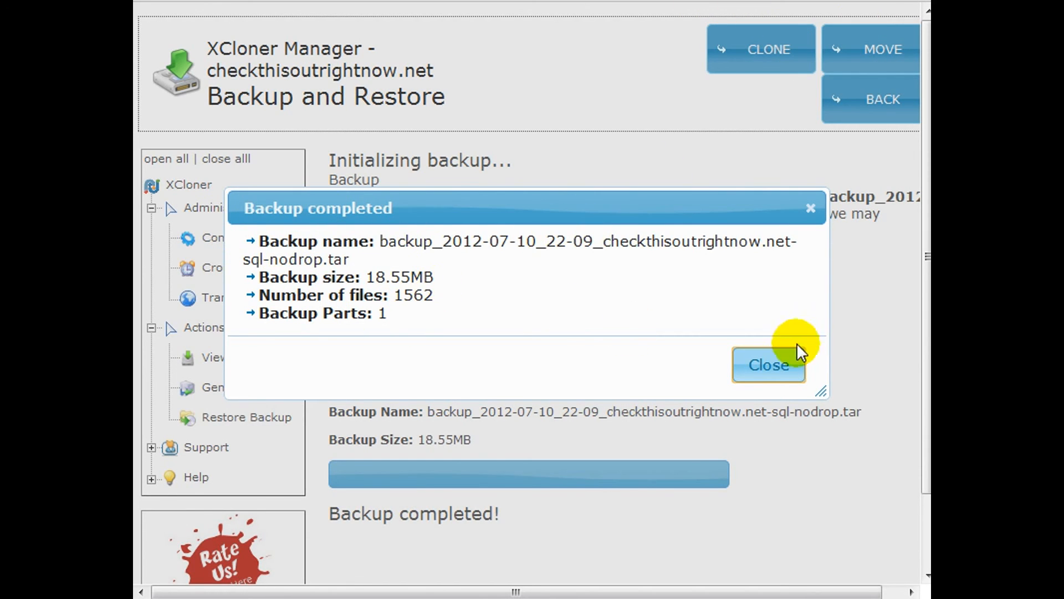
left_click(770, 366)
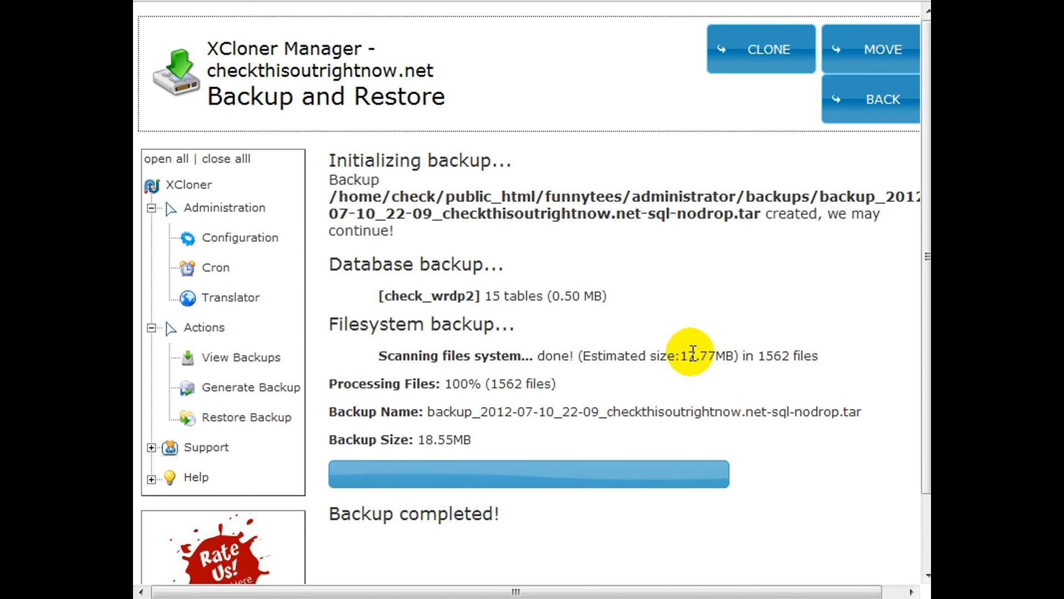